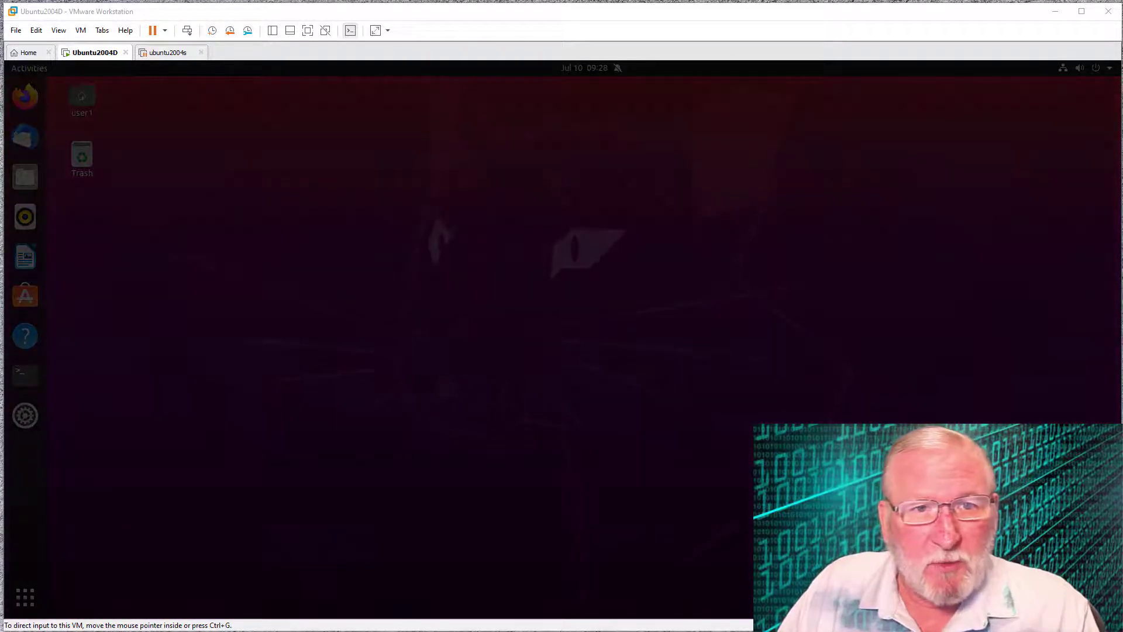
- Click into the Ubuntu2004D VM window so it captures keyboard and mouse input
{"action": "left_click", "coordinate": [525, 492]}
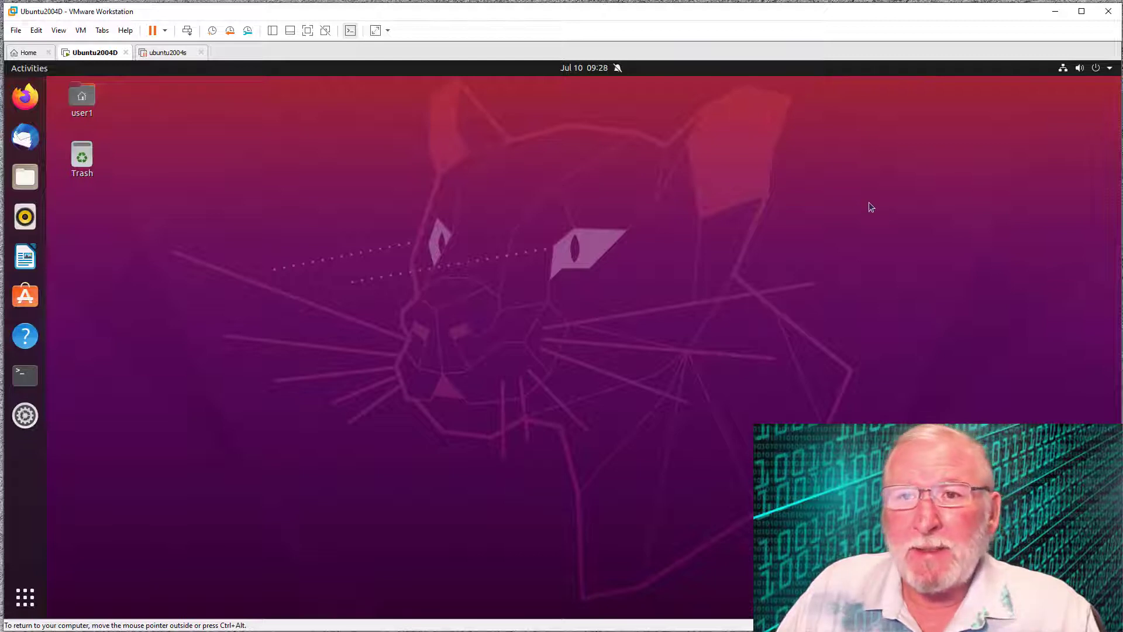
- Search Activities for 'users' and open the Users page of Settings
{"action": "left_click", "coordinate": [1110, 69]}
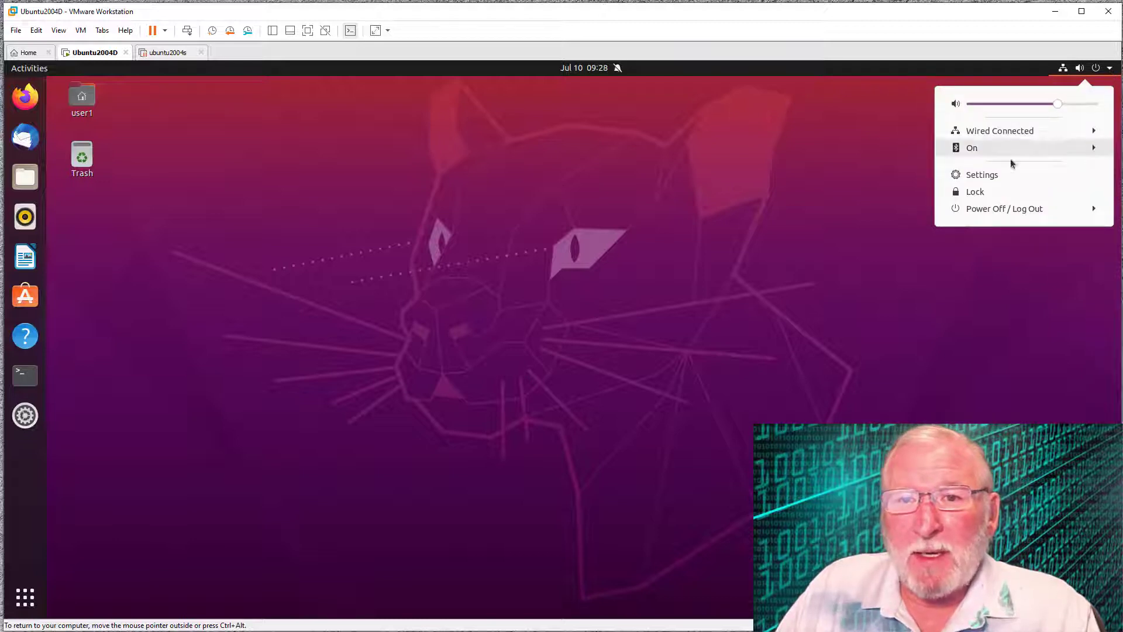
{"action": "left_click", "coordinate": [711, 226]}
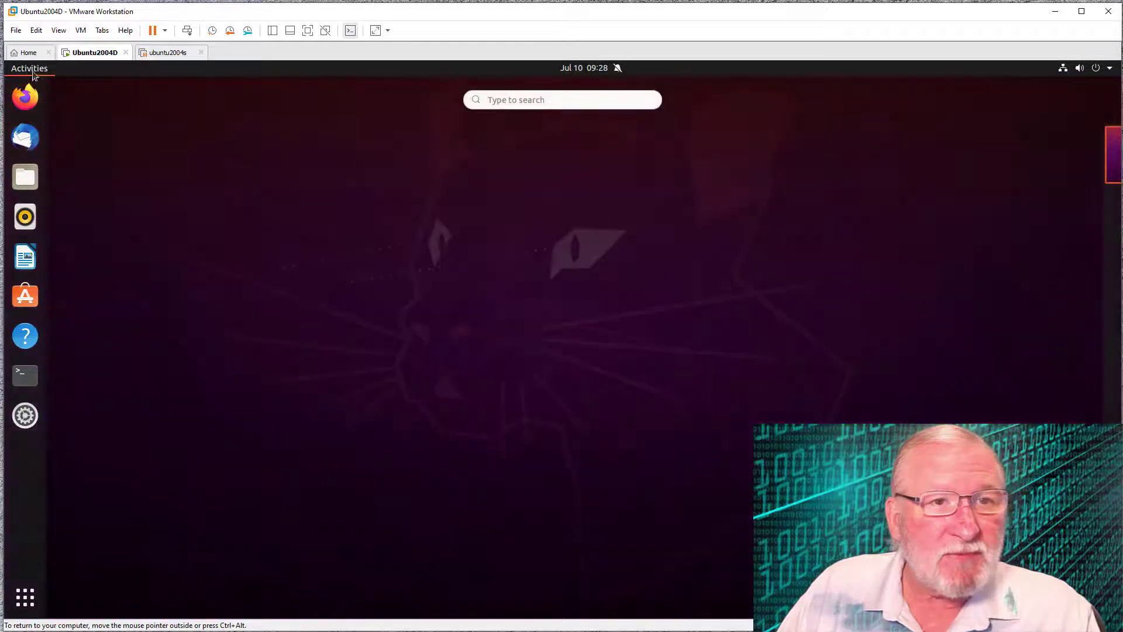
{"action": "left_click", "coordinate": [30, 69]}
{"action": "left_click", "coordinate": [494, 99]}
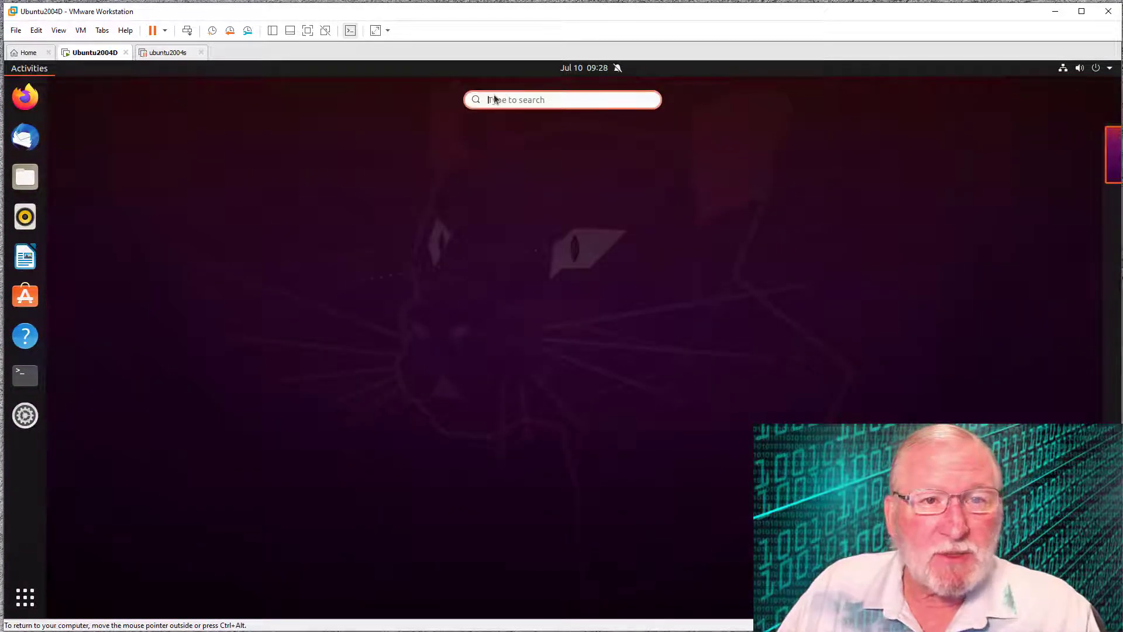
{"action": "type", "text": "users"}
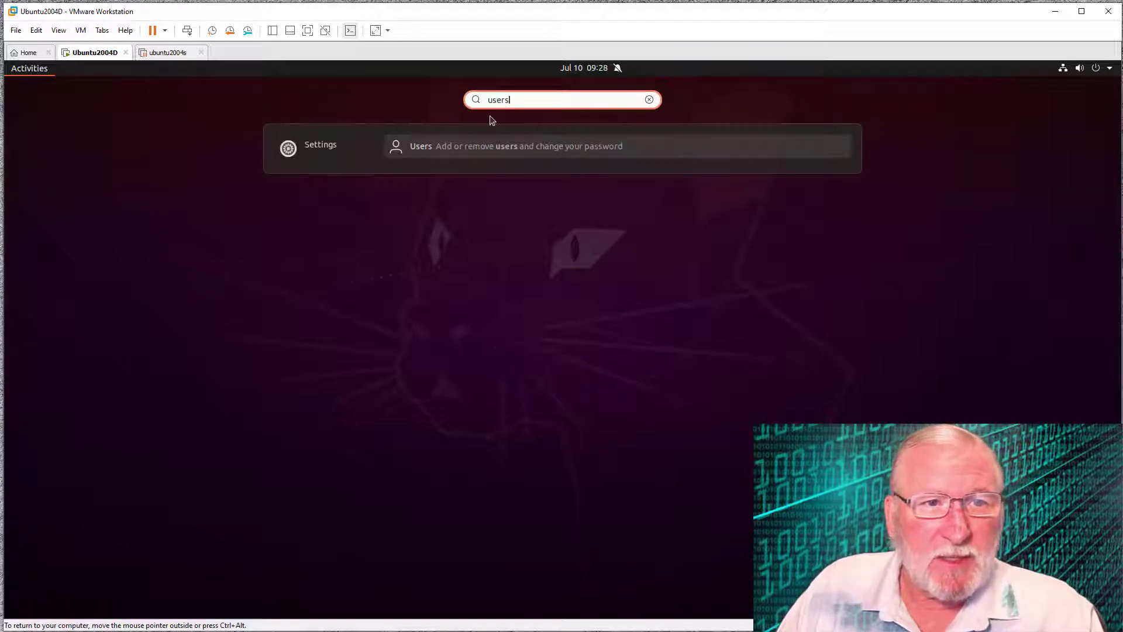
{"action": "left_click", "coordinate": [447, 148]}
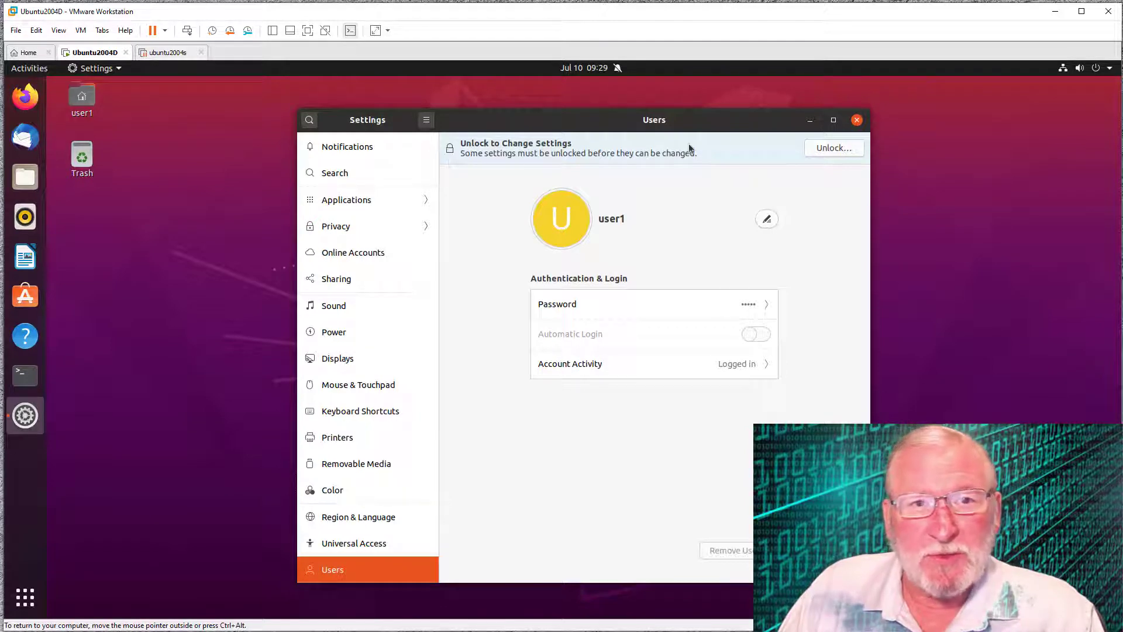
- Unlock the Users page with the admin password, leaving the profile picture unchanged
{"action": "left_click", "coordinate": [830, 150]}
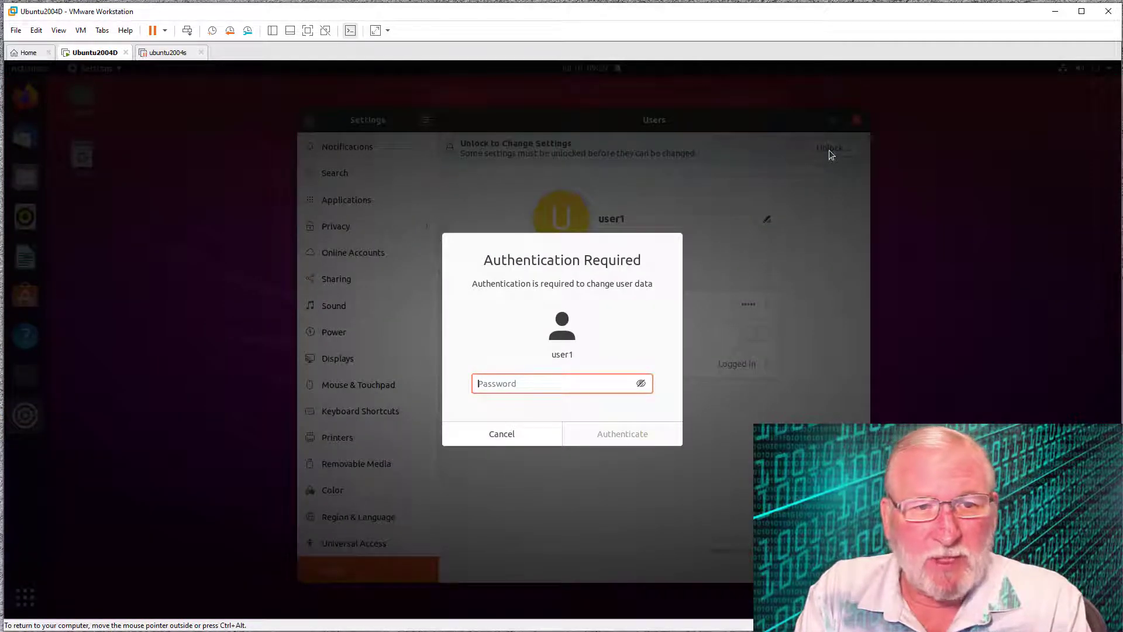
{"action": "type", "text": "●●●●●●●●"}
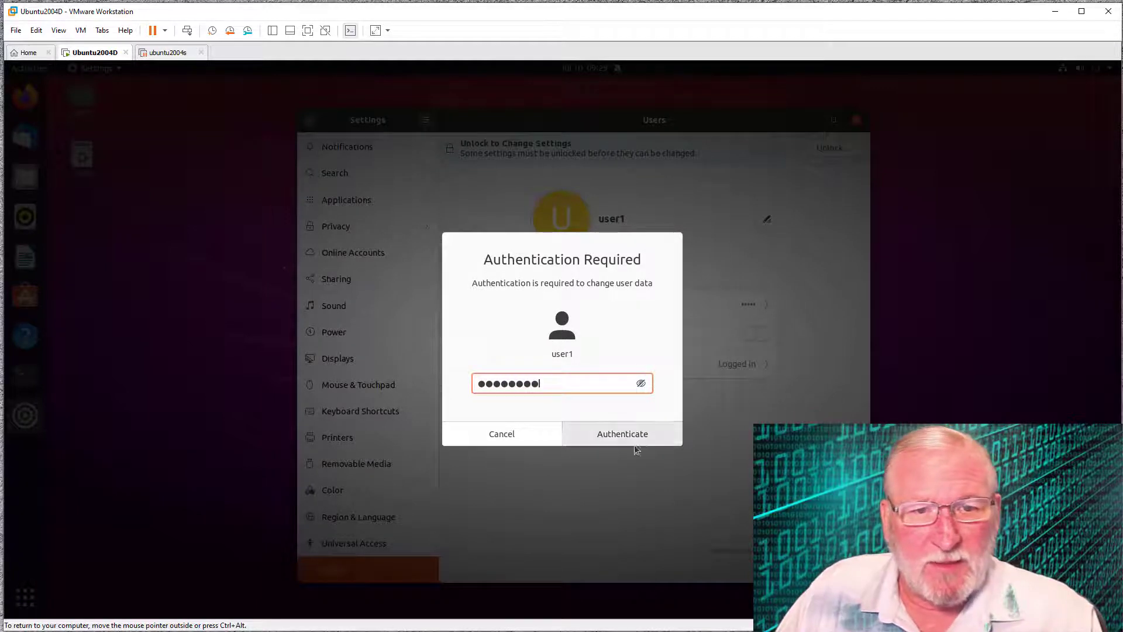
{"action": "left_click", "coordinate": [604, 435]}
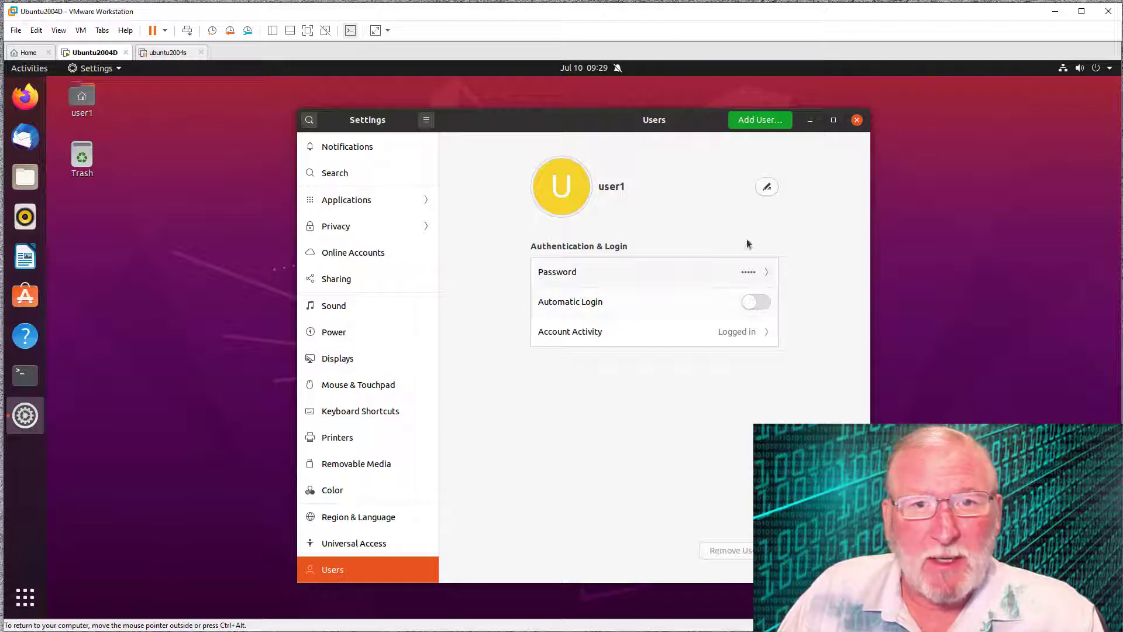
{"action": "left_click", "coordinate": [574, 188]}
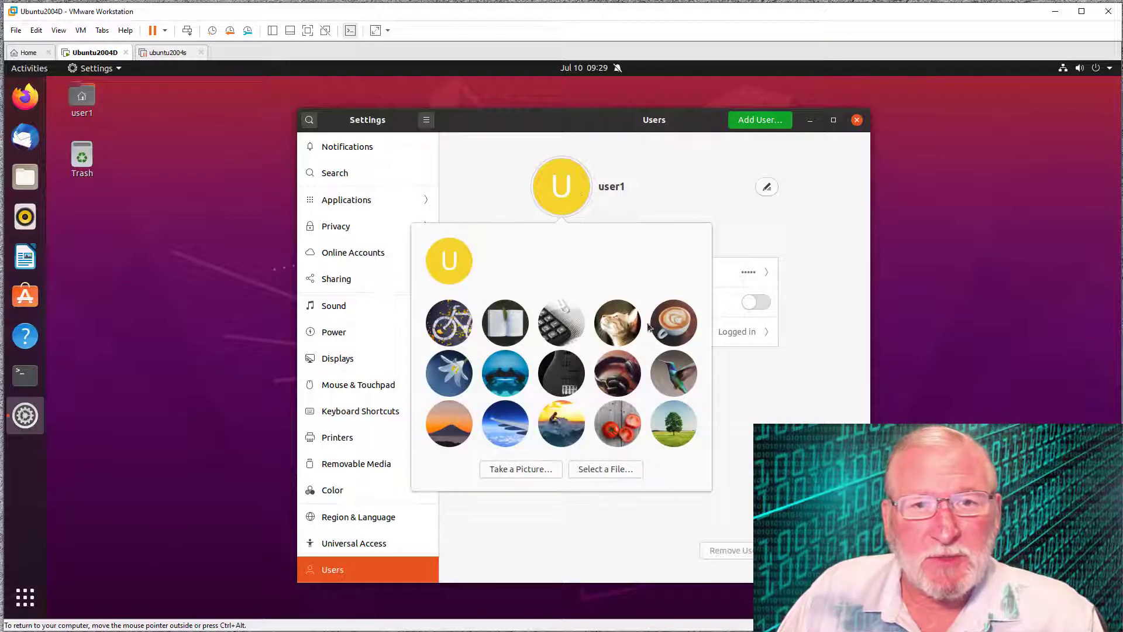
{"action": "left_click", "coordinate": [766, 189]}
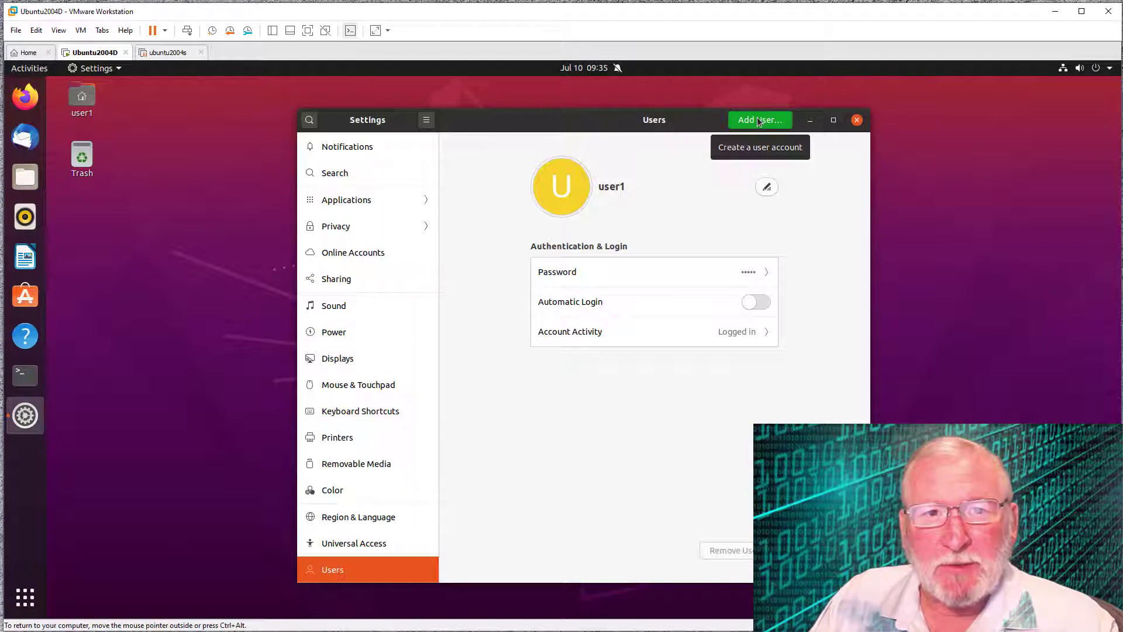
- Start a new standard account, enter the user's full name, and keep the suggested username
{"action": "left_click", "coordinate": [759, 120]}
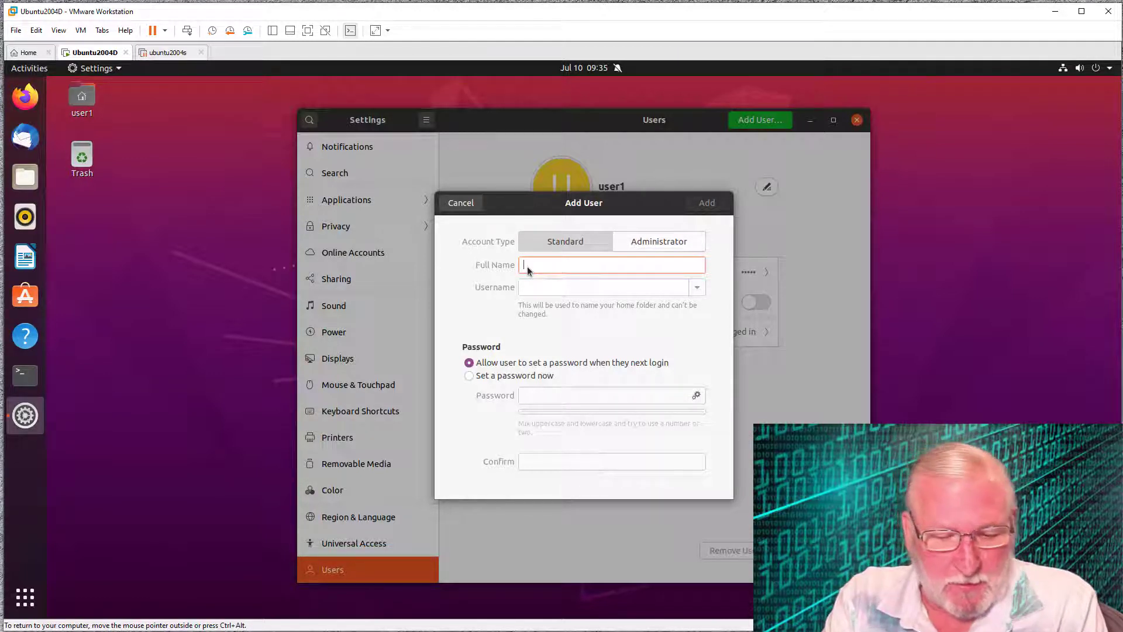
{"action": "type", "text": "J"}
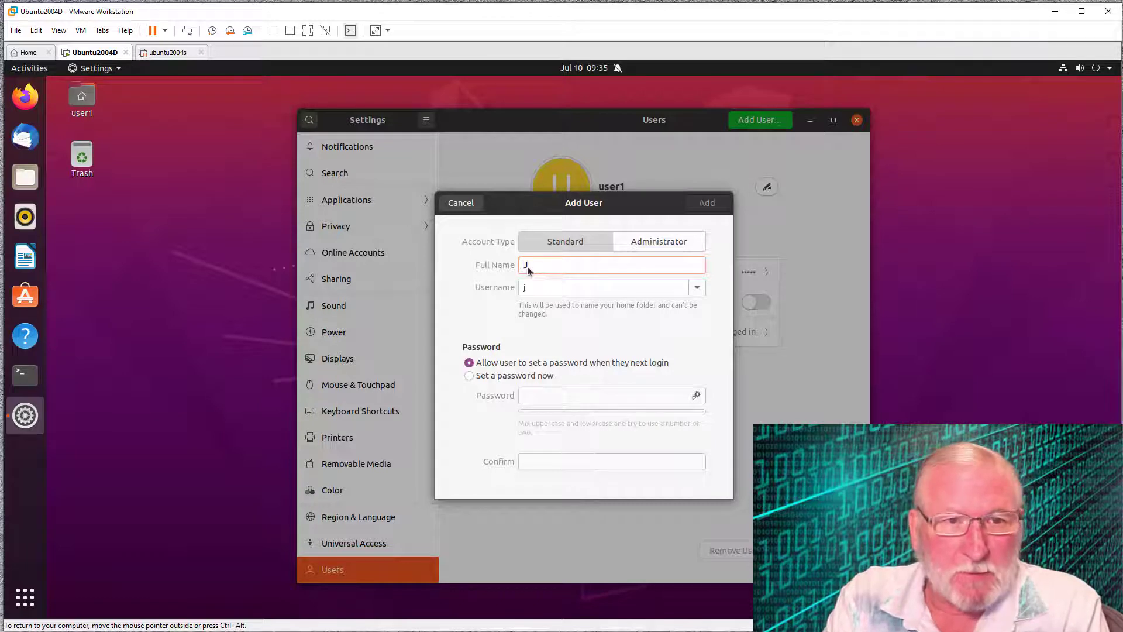
{"action": "type", "text": "ohn "}
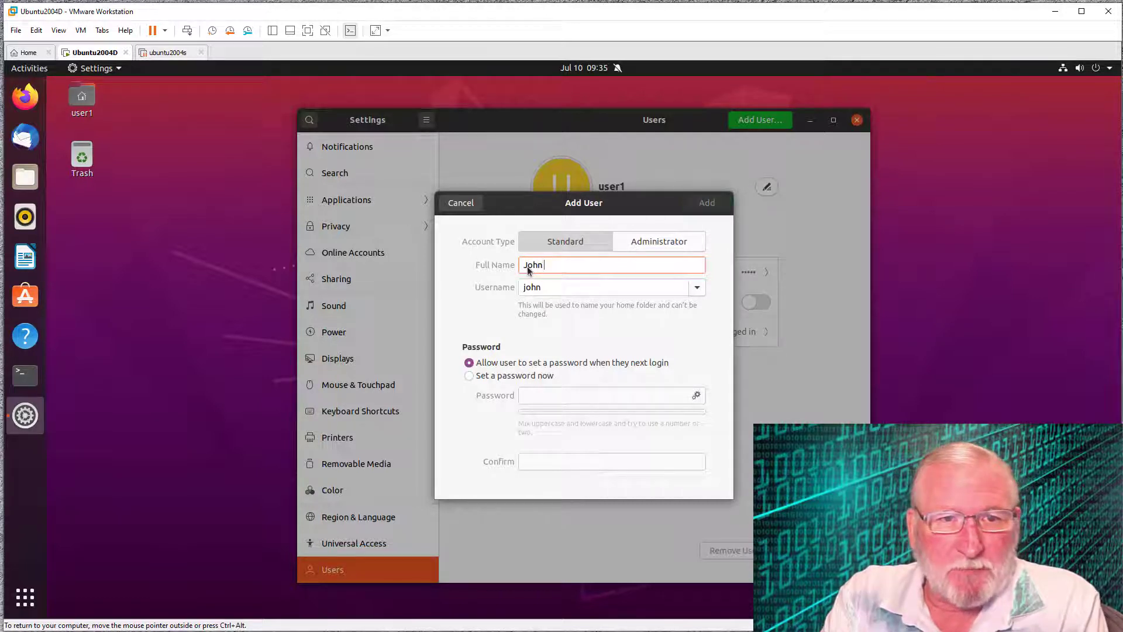
{"action": "type", "text": "Doe"}
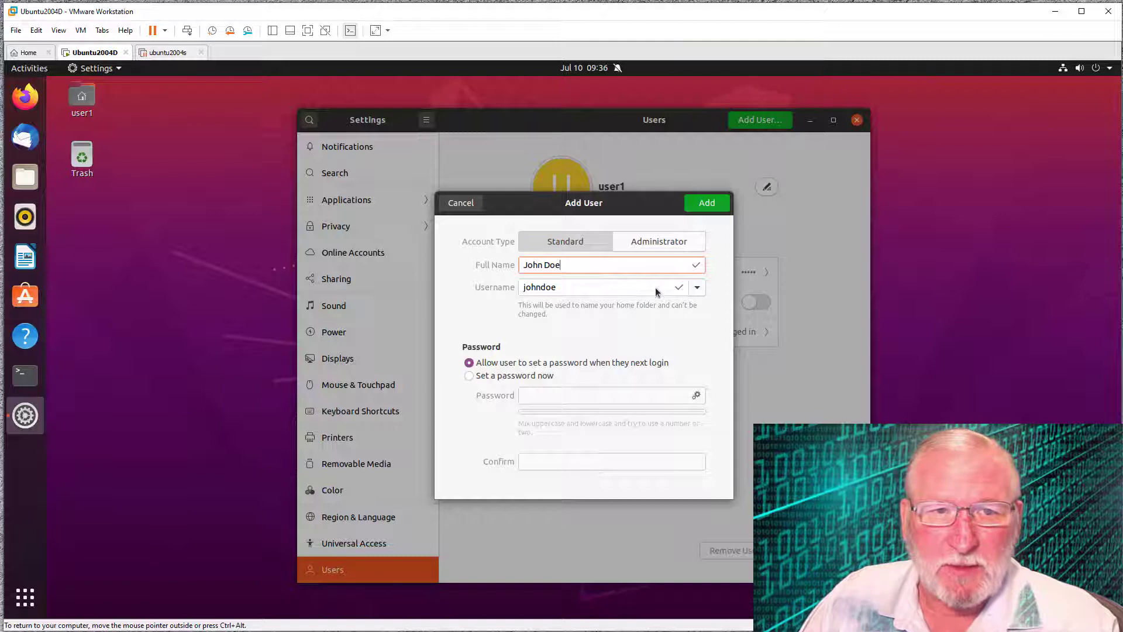
{"action": "left_click", "coordinate": [698, 288]}
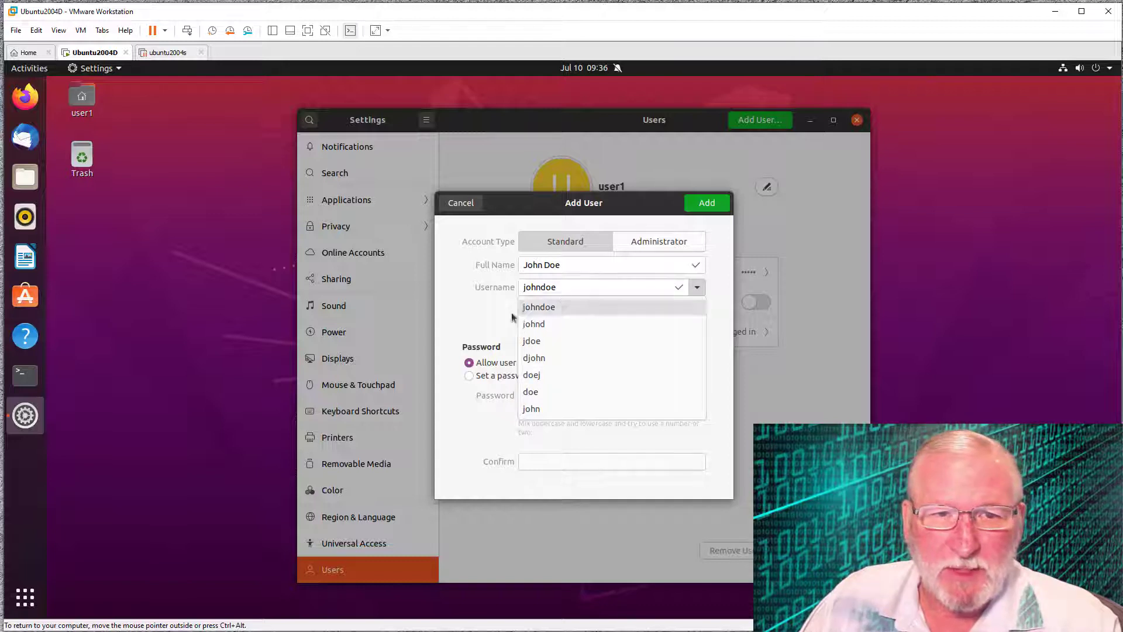
{"action": "left_click", "coordinate": [492, 309]}
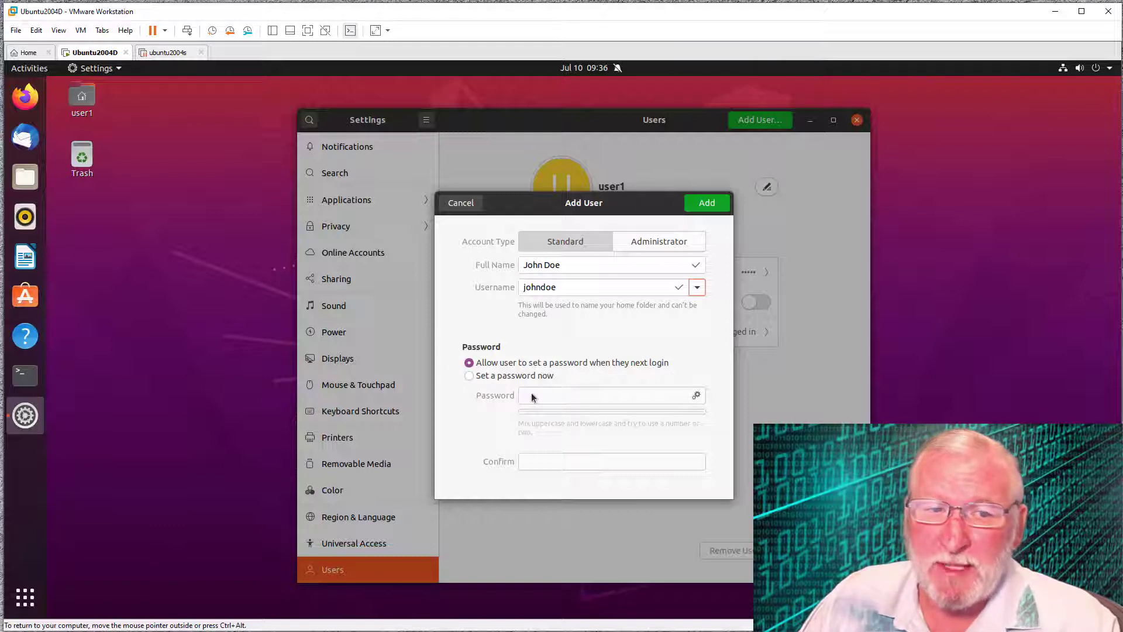
{"action": "left_click", "coordinate": [471, 377]}
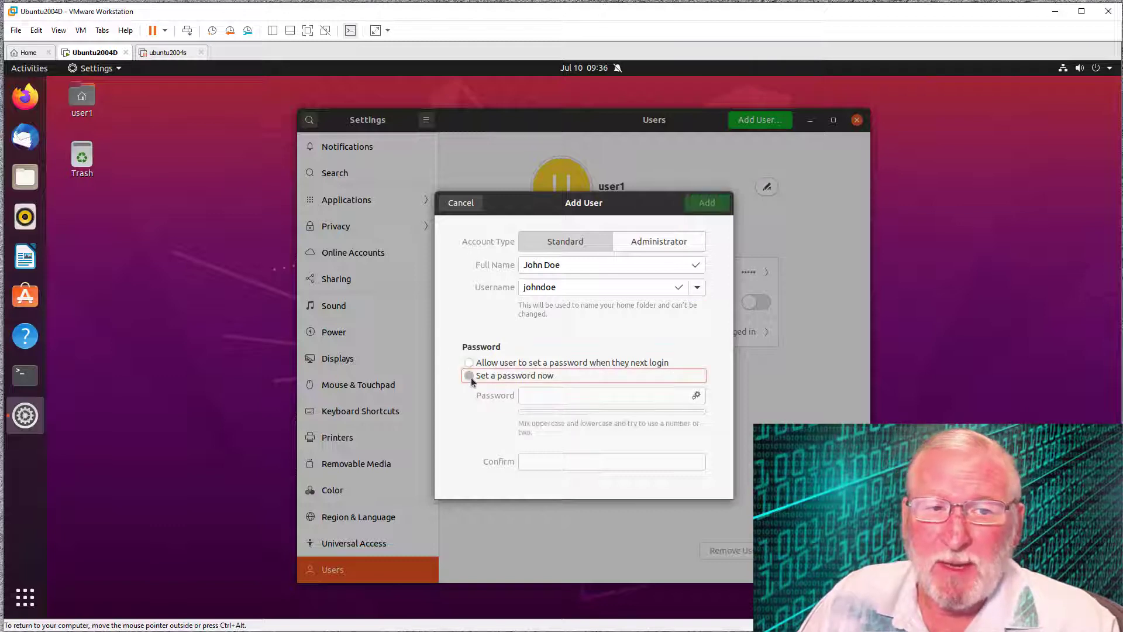
{"action": "left_click", "coordinate": [534, 395]}
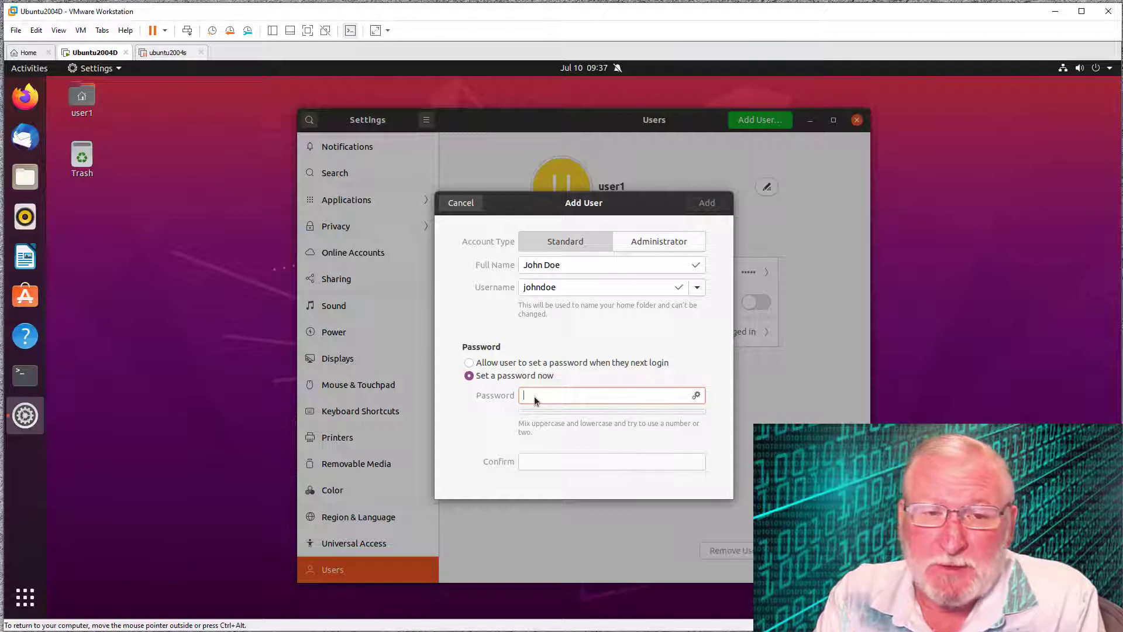
{"action": "type", "text": "Passw0r"}
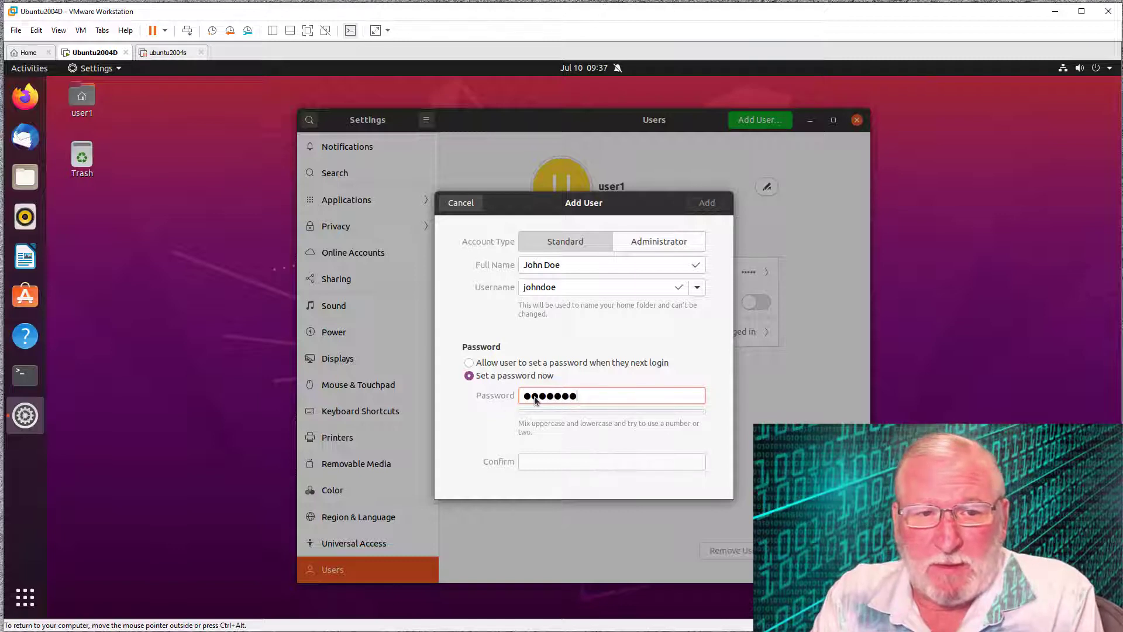
{"action": "type", "text": "d"}
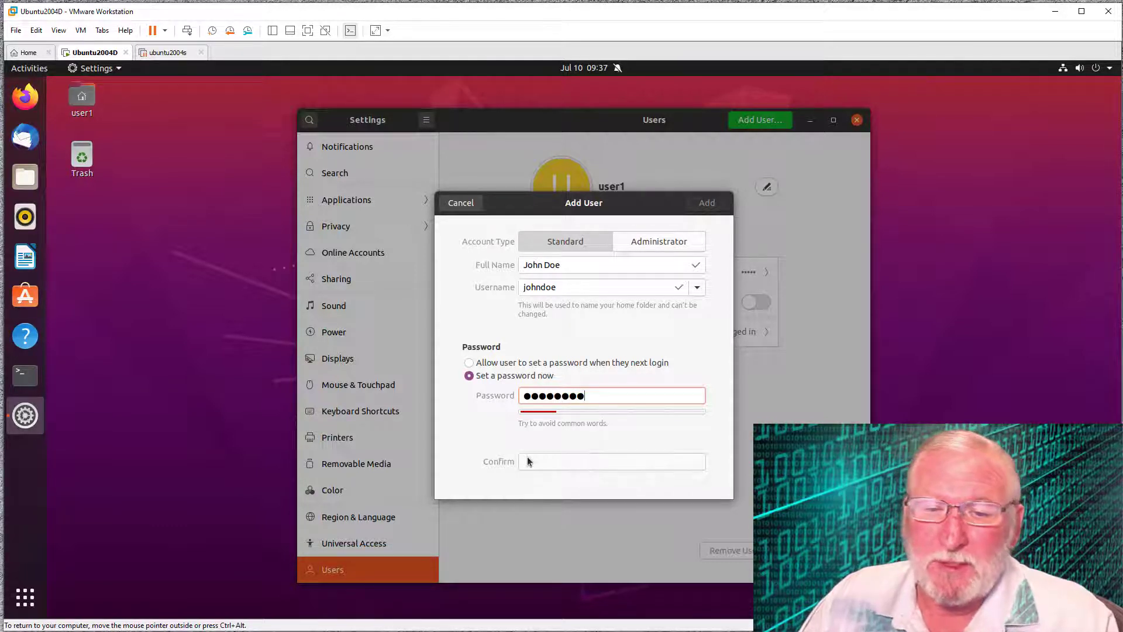
{"action": "left_click", "coordinate": [469, 363]}
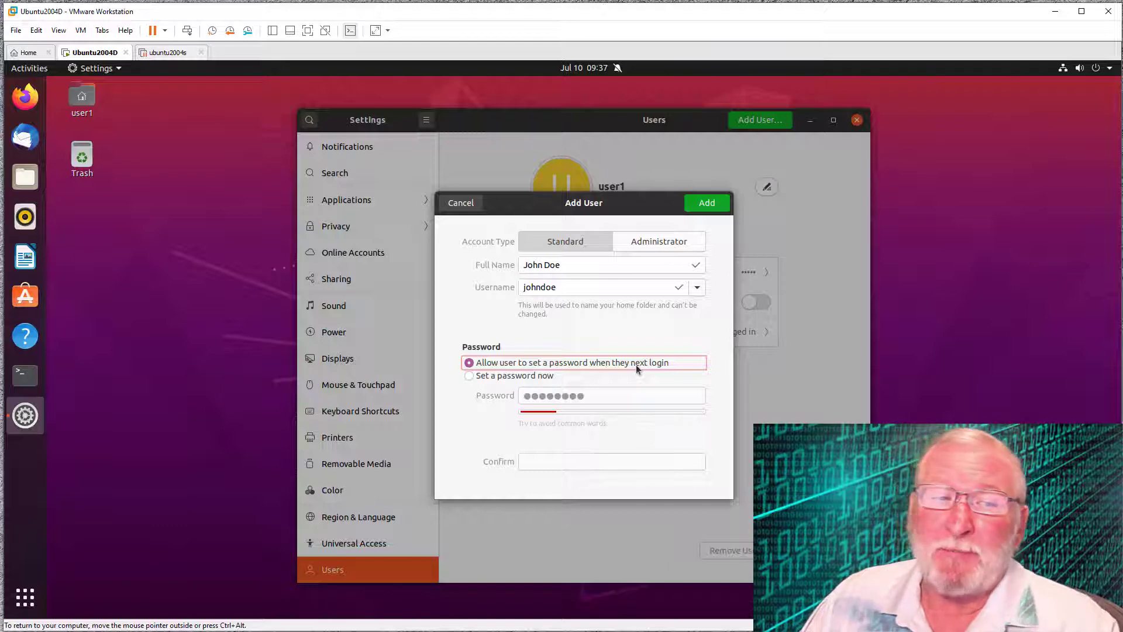
{"action": "left_click", "coordinate": [696, 204]}
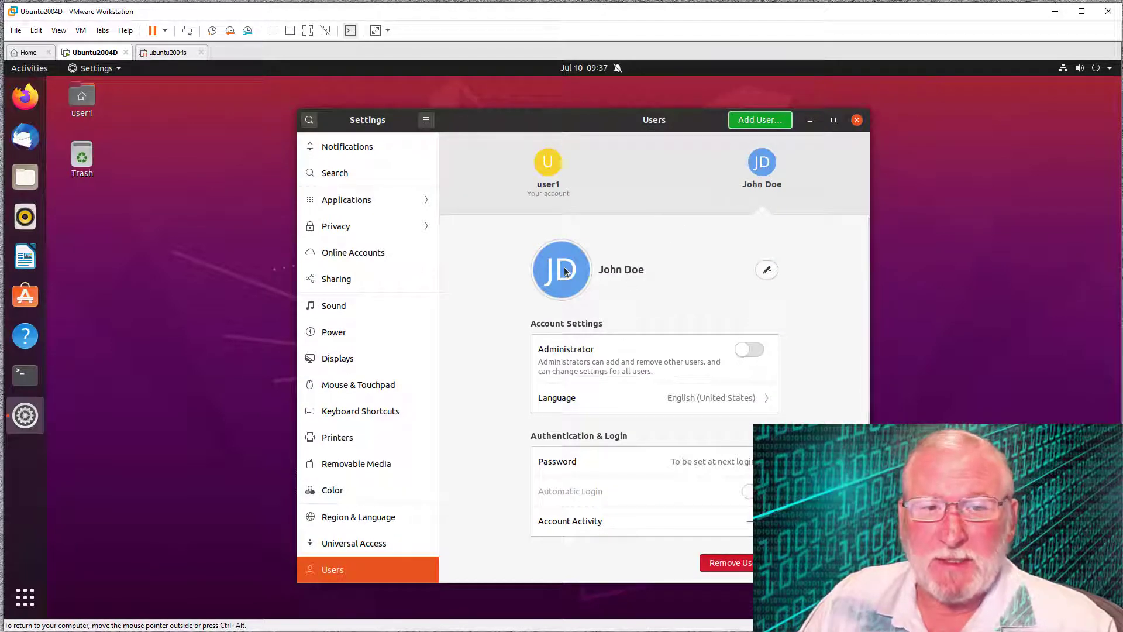
{"action": "left_click", "coordinate": [768, 270]}
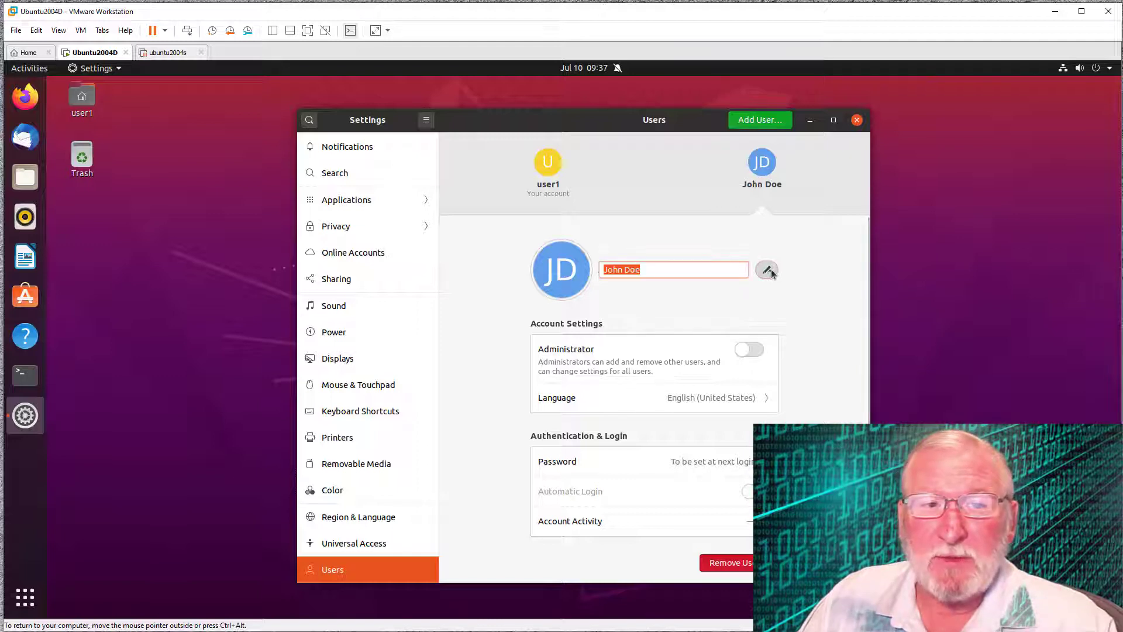
{"action": "left_click", "coordinate": [771, 272]}
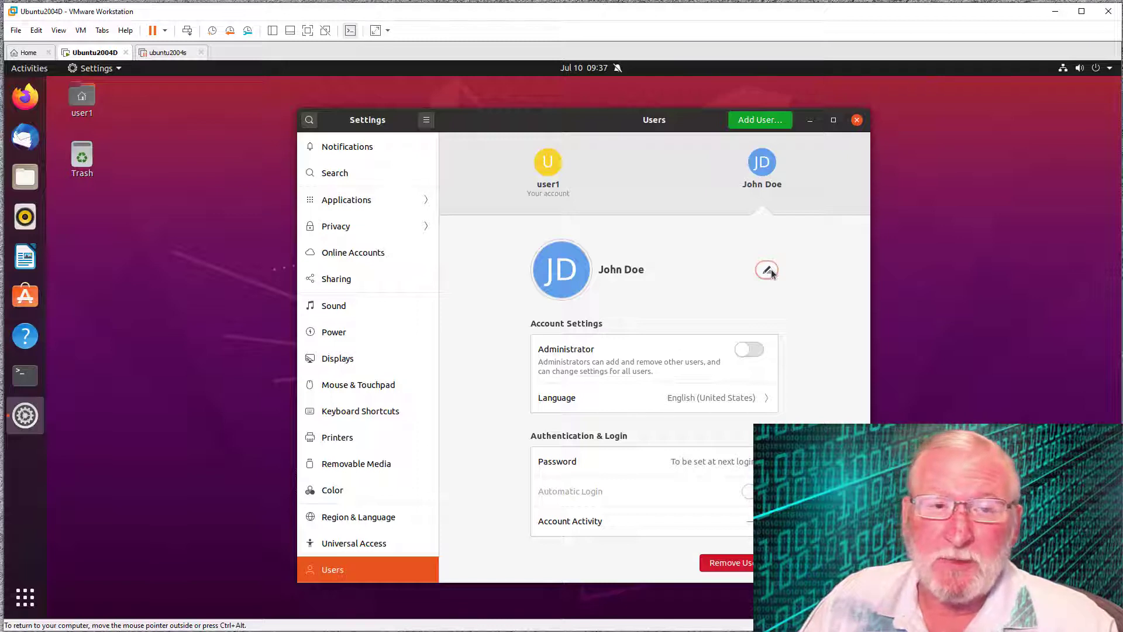
{"action": "left_click", "coordinate": [571, 274]}
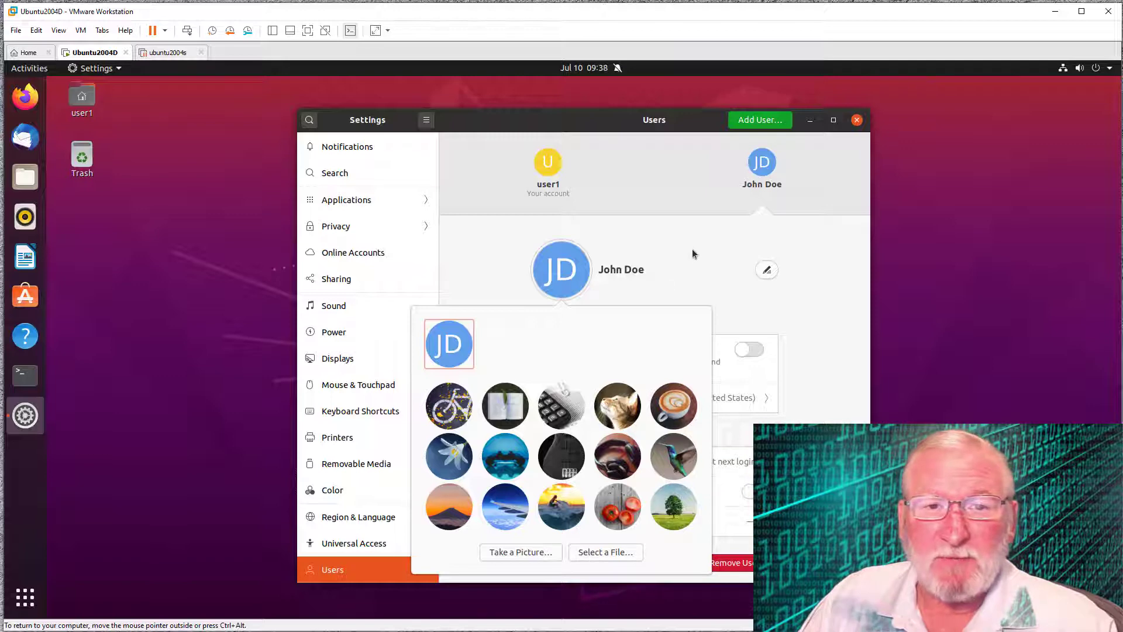
{"action": "key", "text": "Escape"}
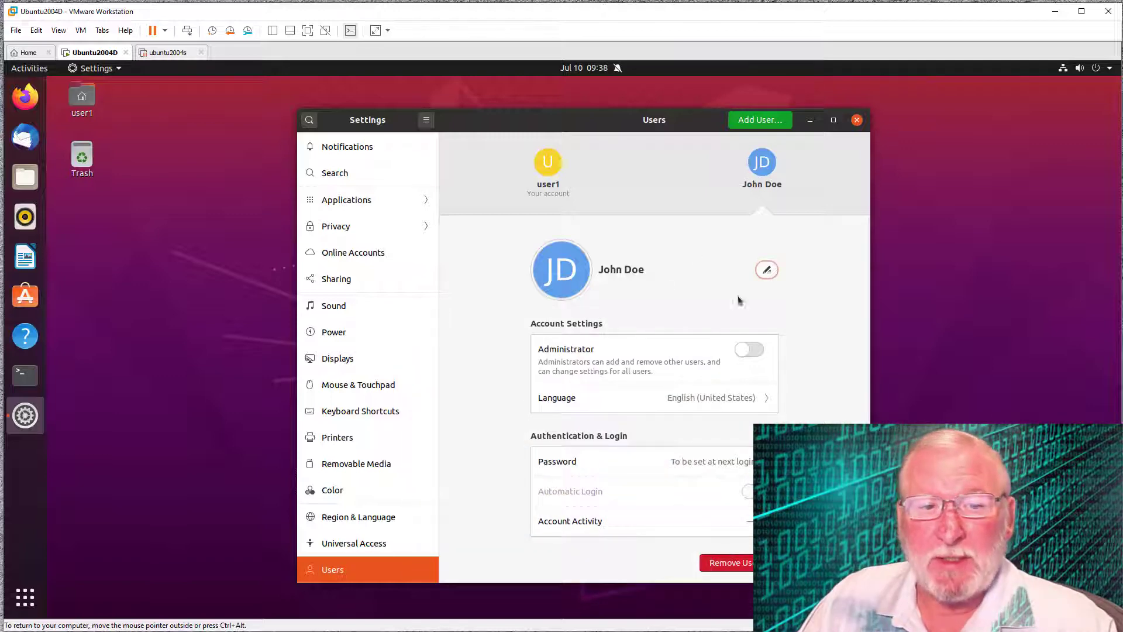
{"action": "left_click", "coordinate": [746, 563]}
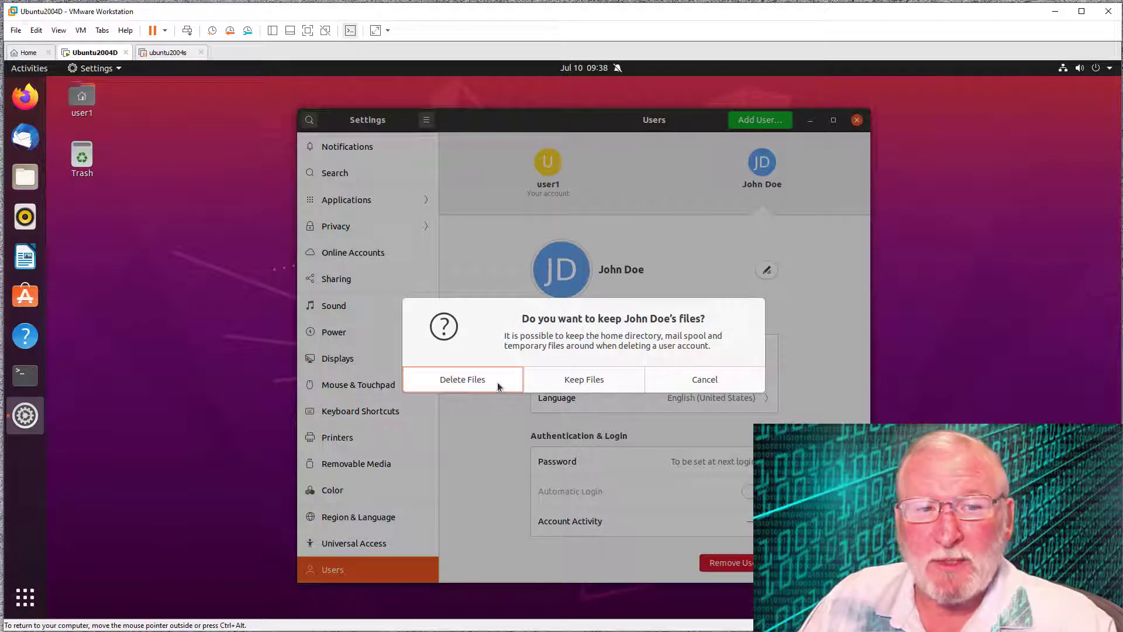
{"action": "left_click", "coordinate": [721, 381]}
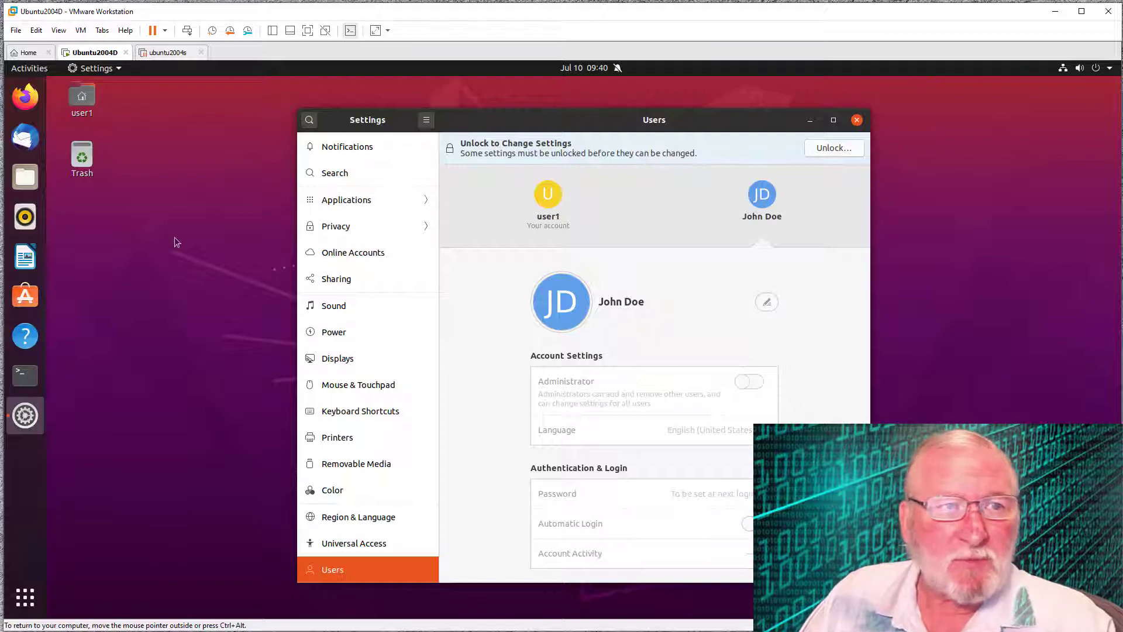
- Search Activities for 'terminal' so the Terminal app is the only result
{"action": "left_click", "coordinate": [34, 69]}
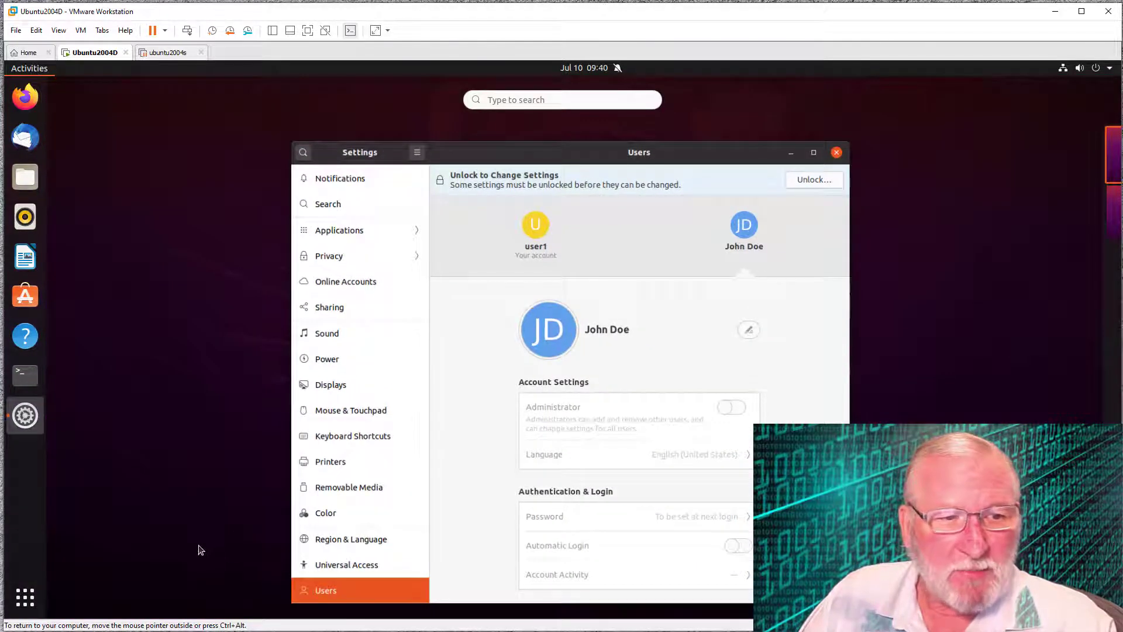
{"action": "left_click", "coordinate": [489, 101]}
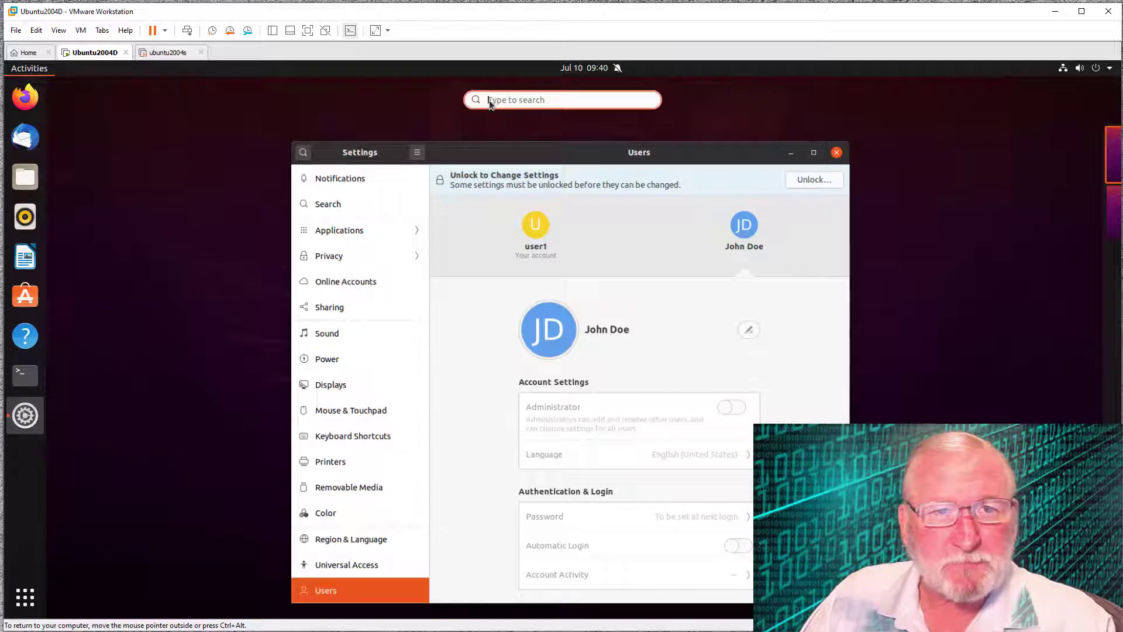
{"action": "type", "text": "terminal"}
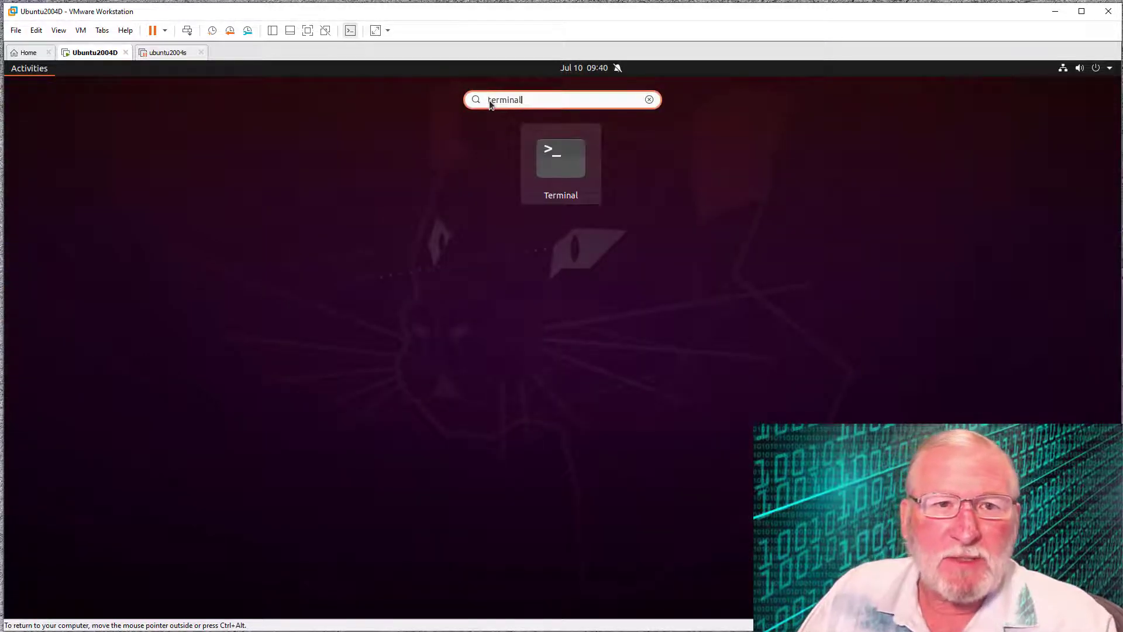
{"action": "right_click", "coordinate": [562, 170]}
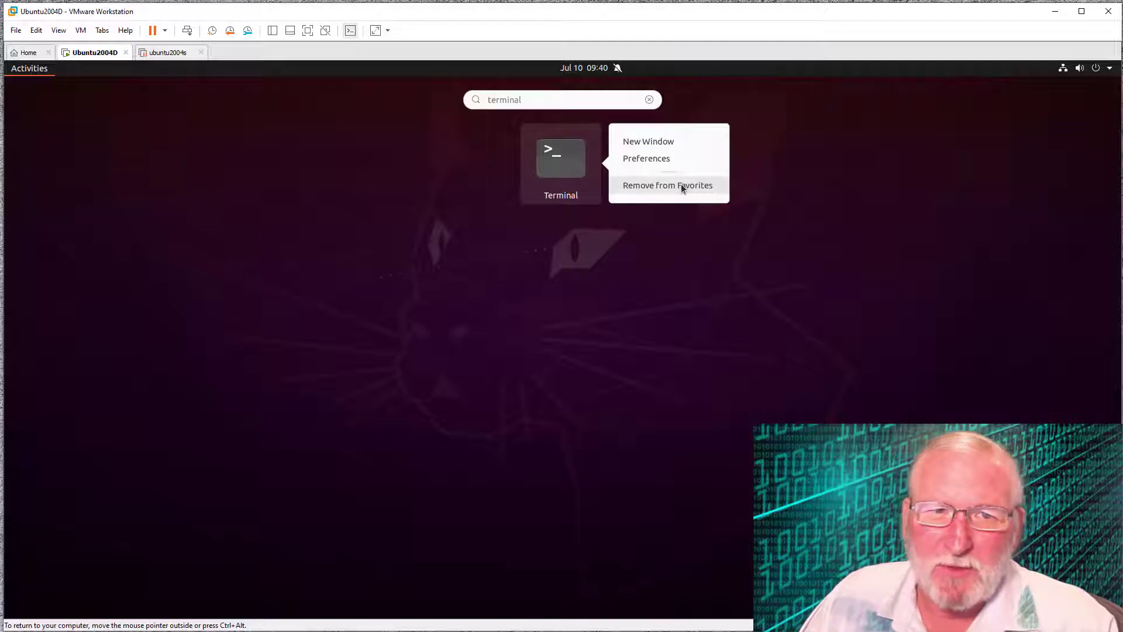
{"action": "key", "text": "Escape"}
- Launch Terminal and run 'sudo apt install gnome-system-tools'
{"action": "left_click", "coordinate": [555, 166]}
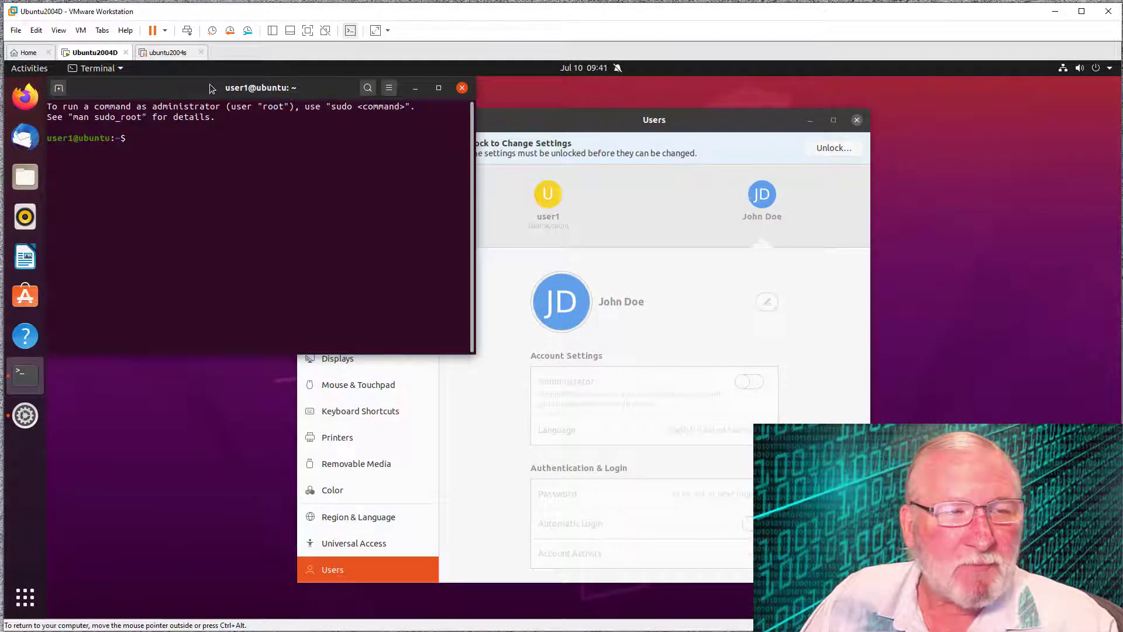
{"action": "left_click_drag", "start_coordinate": [211, 89], "coordinate": [224, 88]}
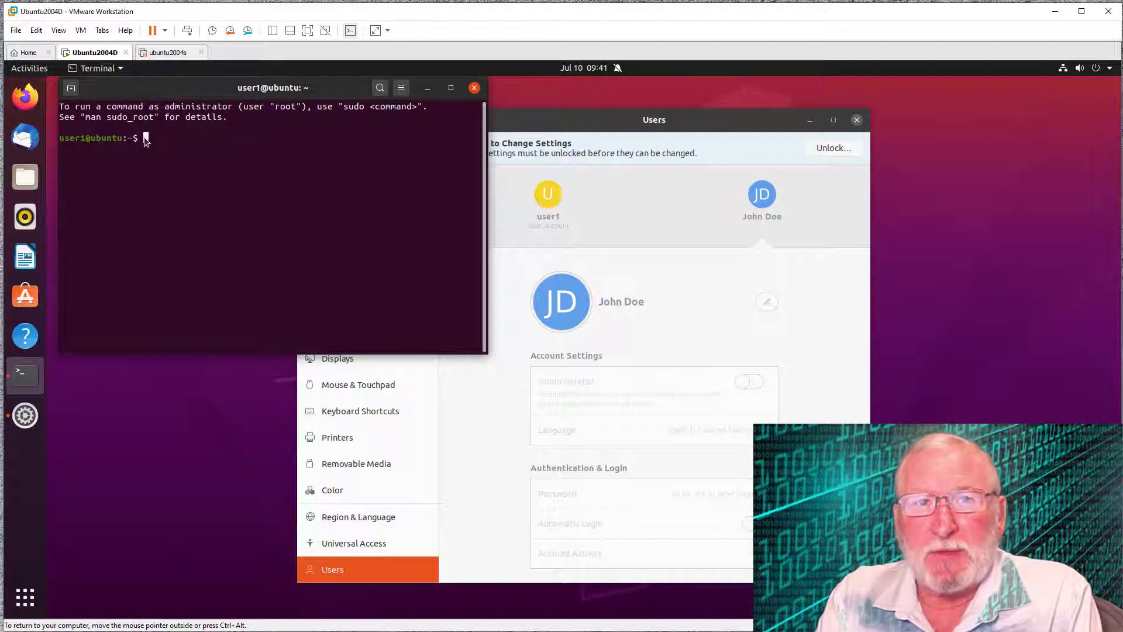
{"action": "type", "text": "s"}
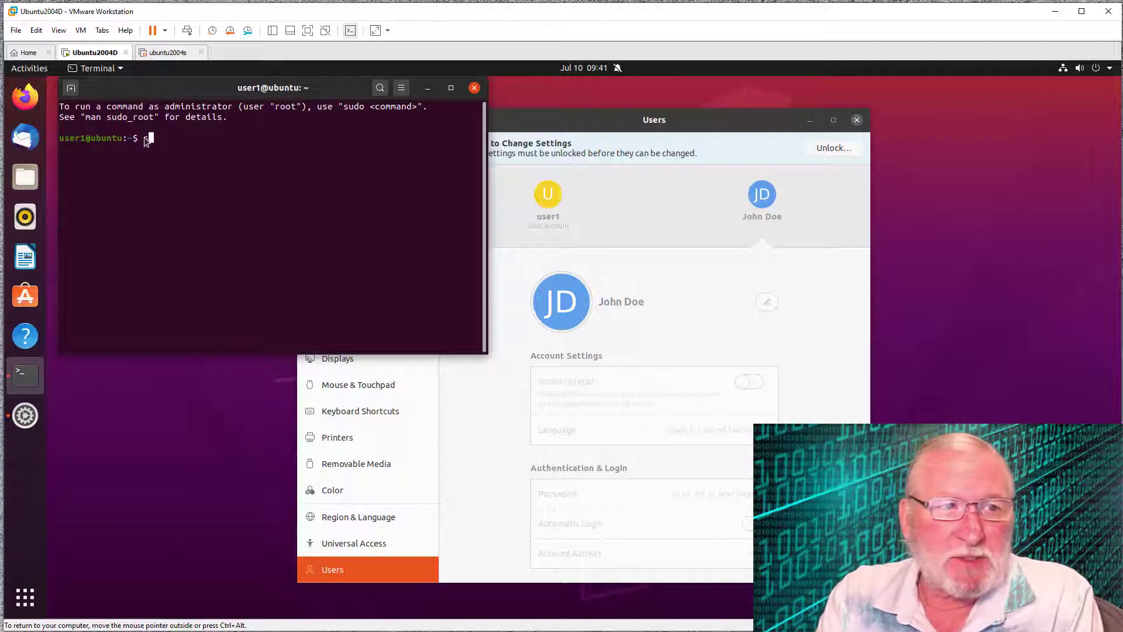
{"action": "type", "text": "udo apt "}
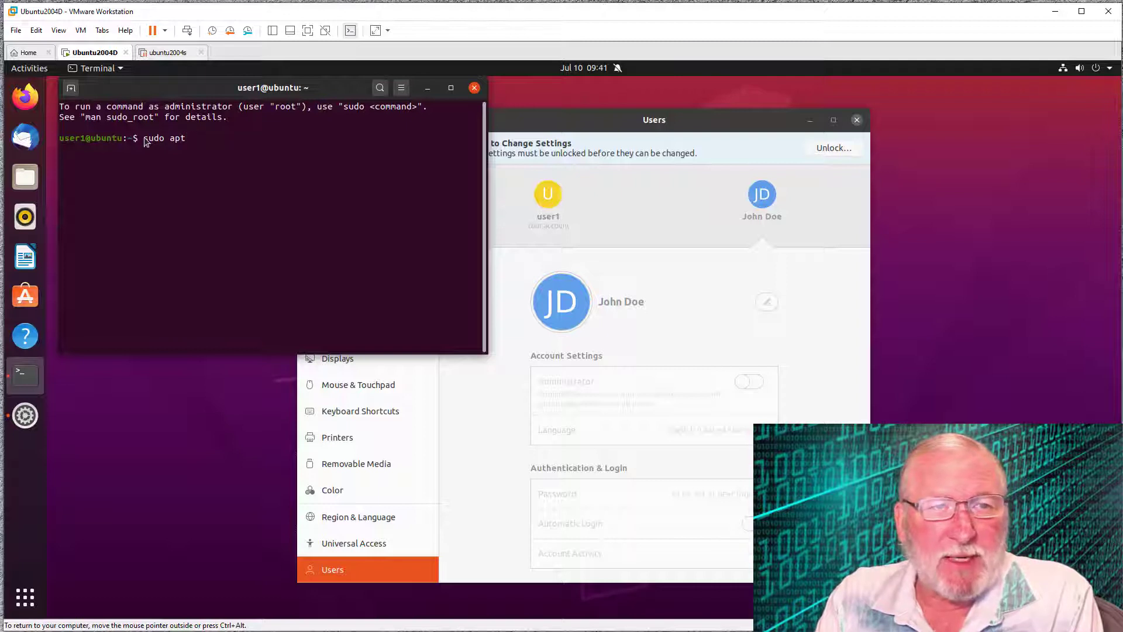
{"action": "type", "text": "install"}
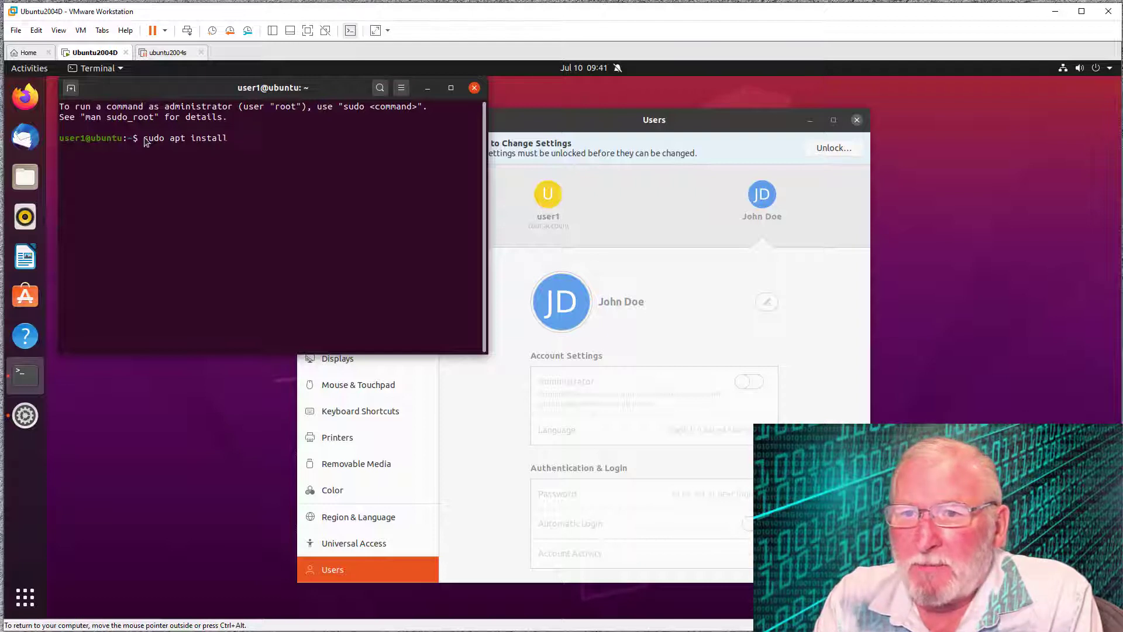
{"action": "type", "text": "gnome"}
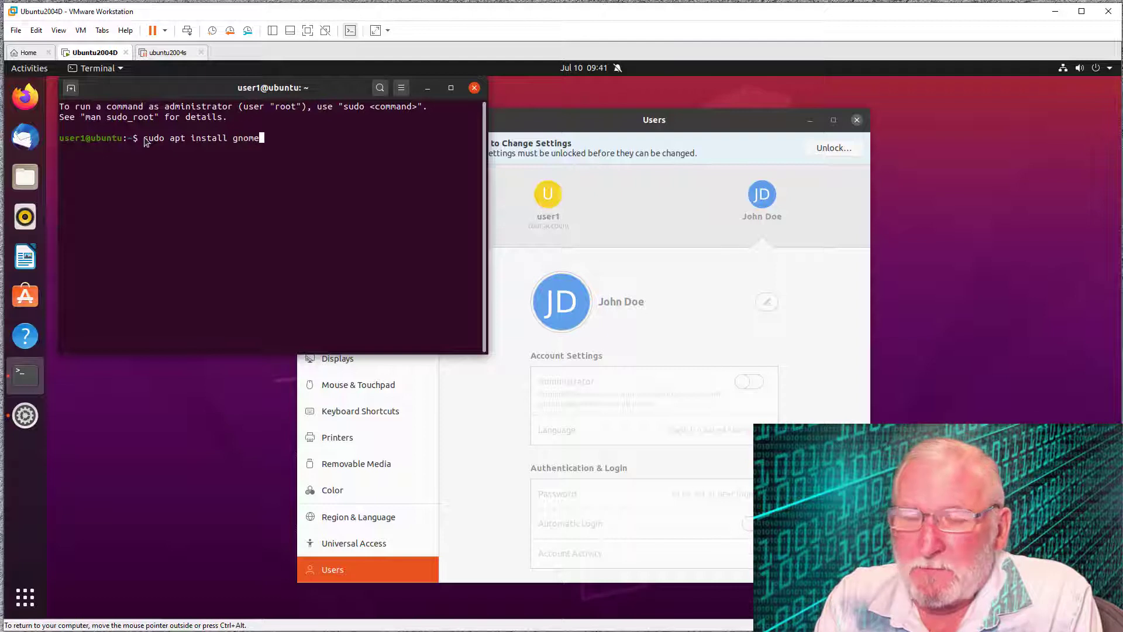
{"action": "type", "text": "-syst"}
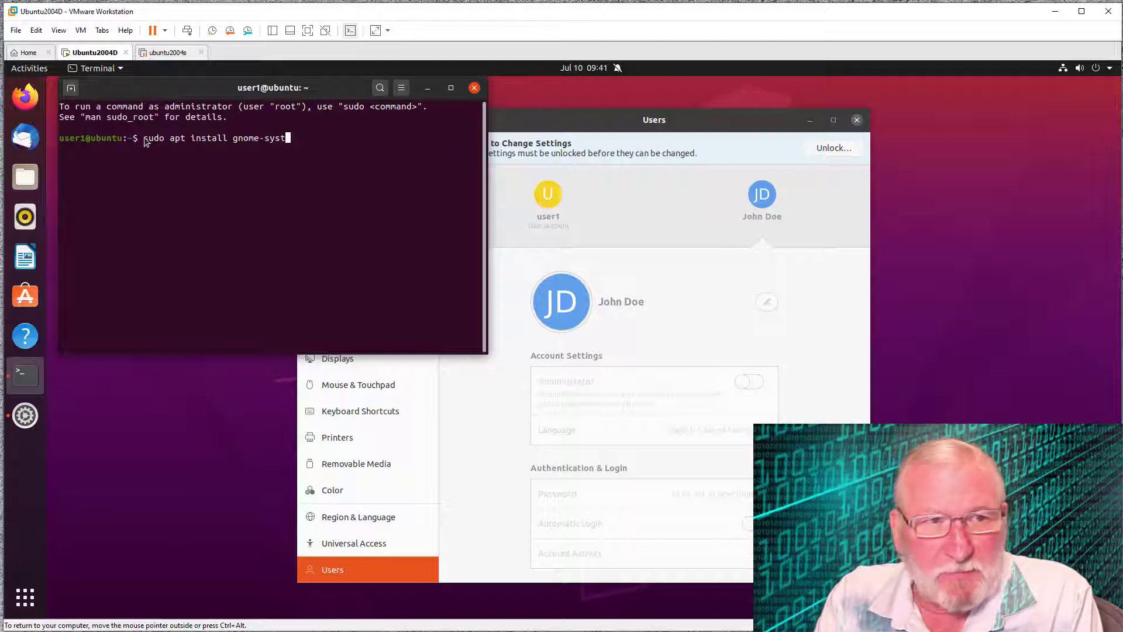
{"action": "type", "text": "em-"}
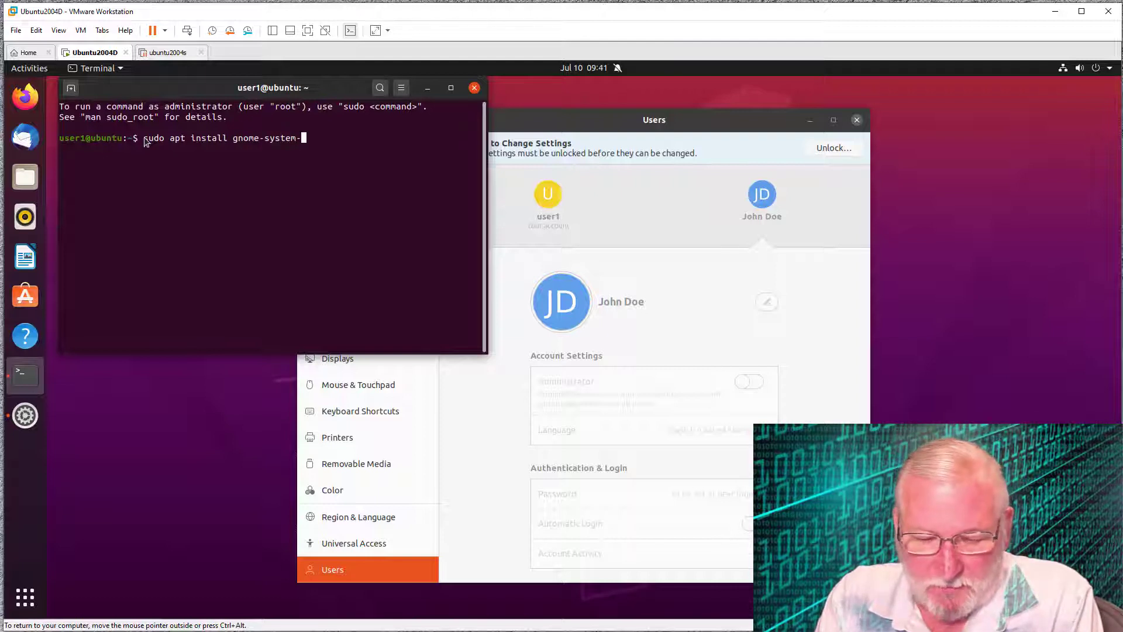
{"action": "type", "text": "tools"}
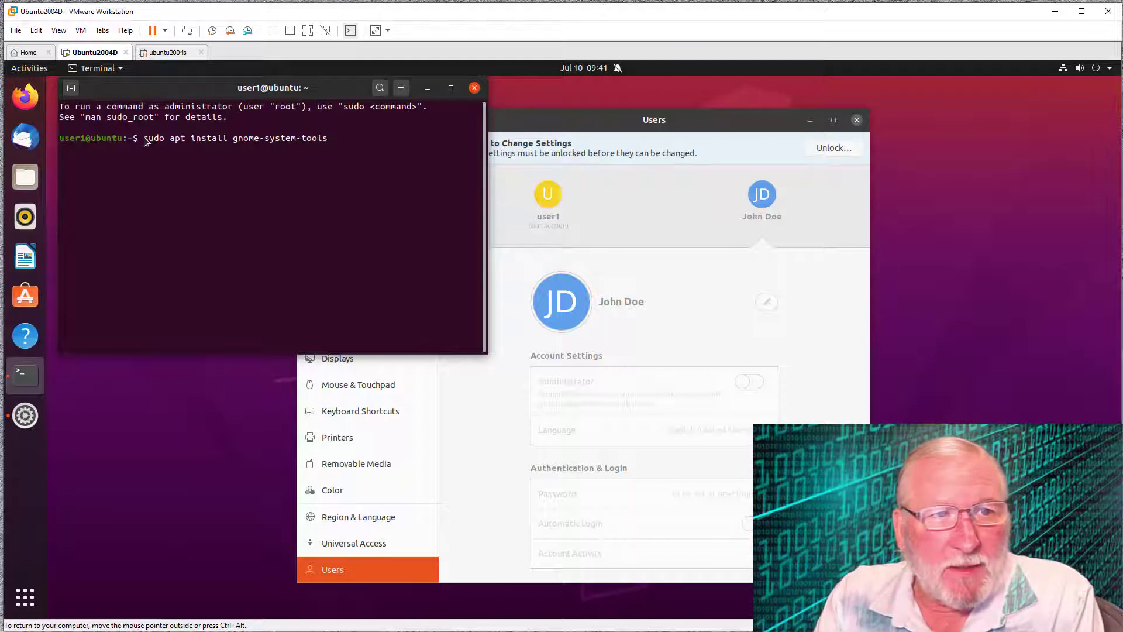
{"action": "key", "text": "Return"}
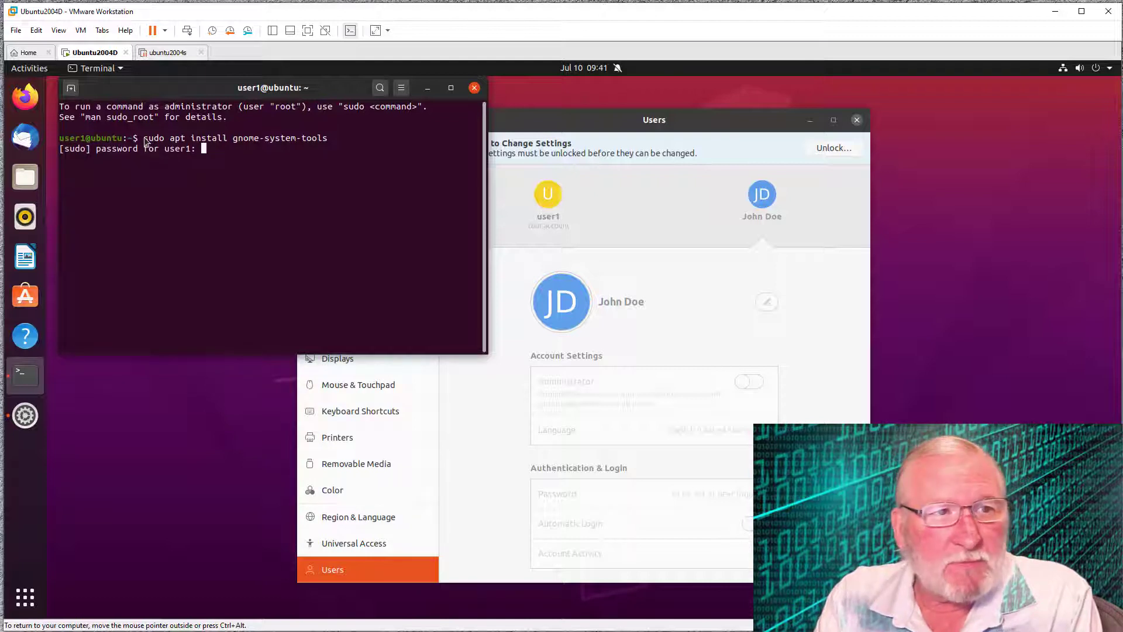
- Submit the sudo password and answer 'y' to finish installing gnome-system-tools
{"action": "key", "text": "Return"}
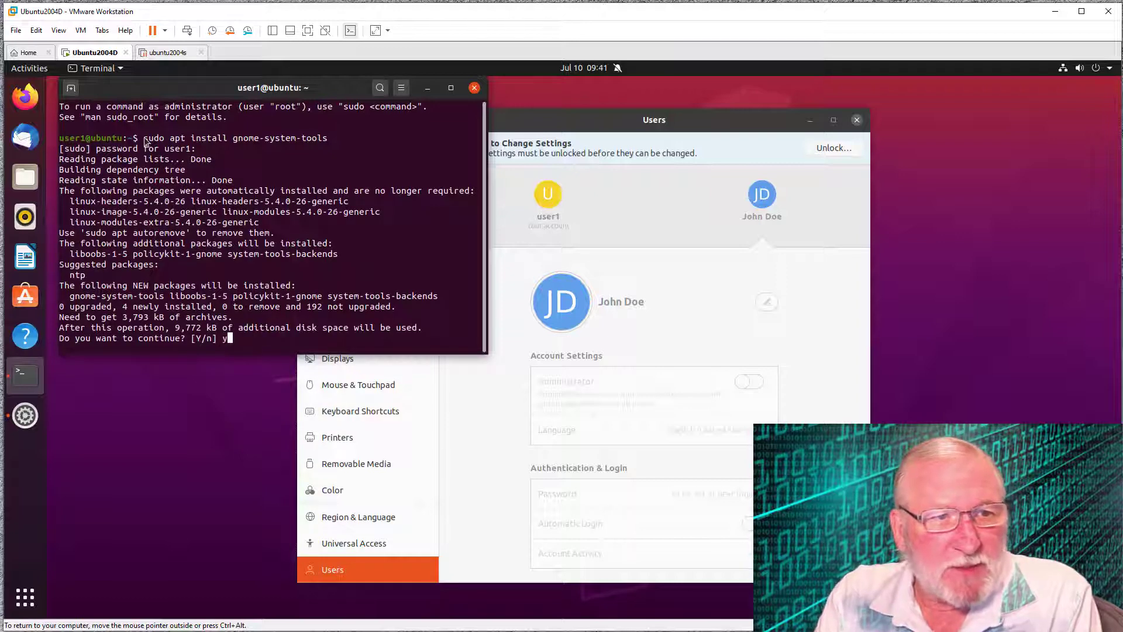
{"action": "type", "text": "y"}
{"action": "key", "text": "Return"}
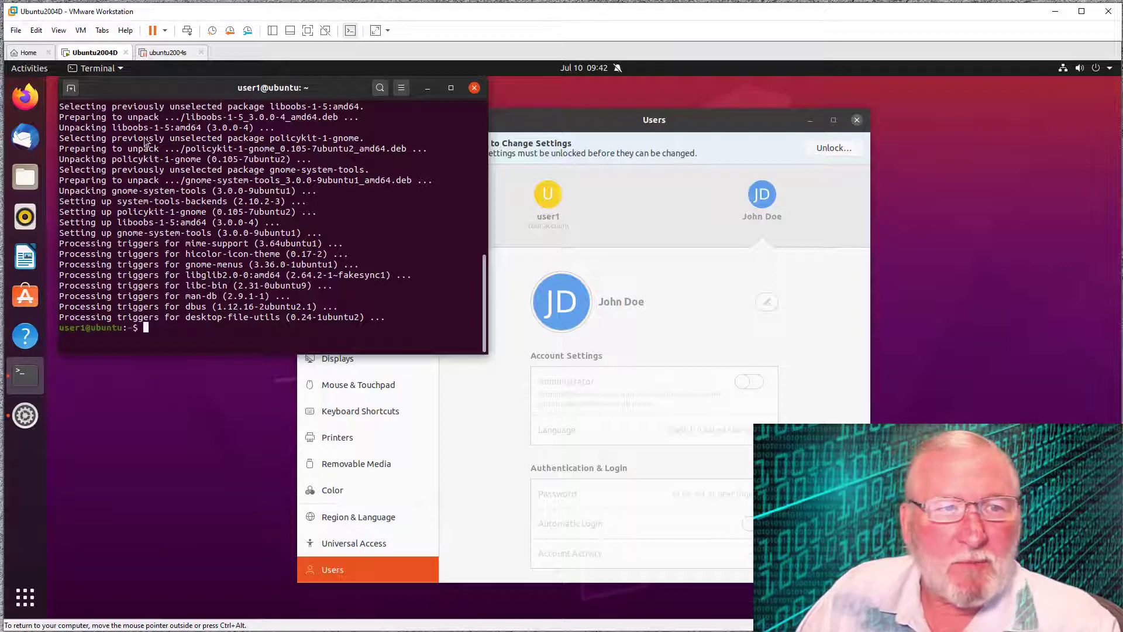
- Close Terminal and pin Users and Groups, found by searching 'users', to Favorites
{"action": "left_click", "coordinate": [475, 89]}
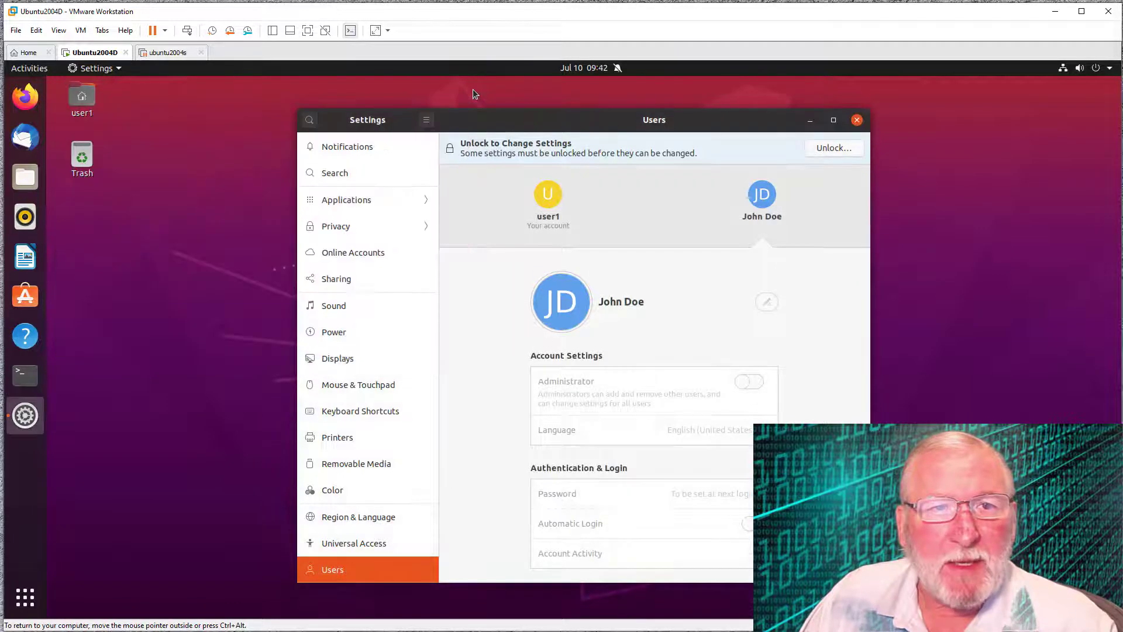
{"action": "left_click", "coordinate": [32, 69]}
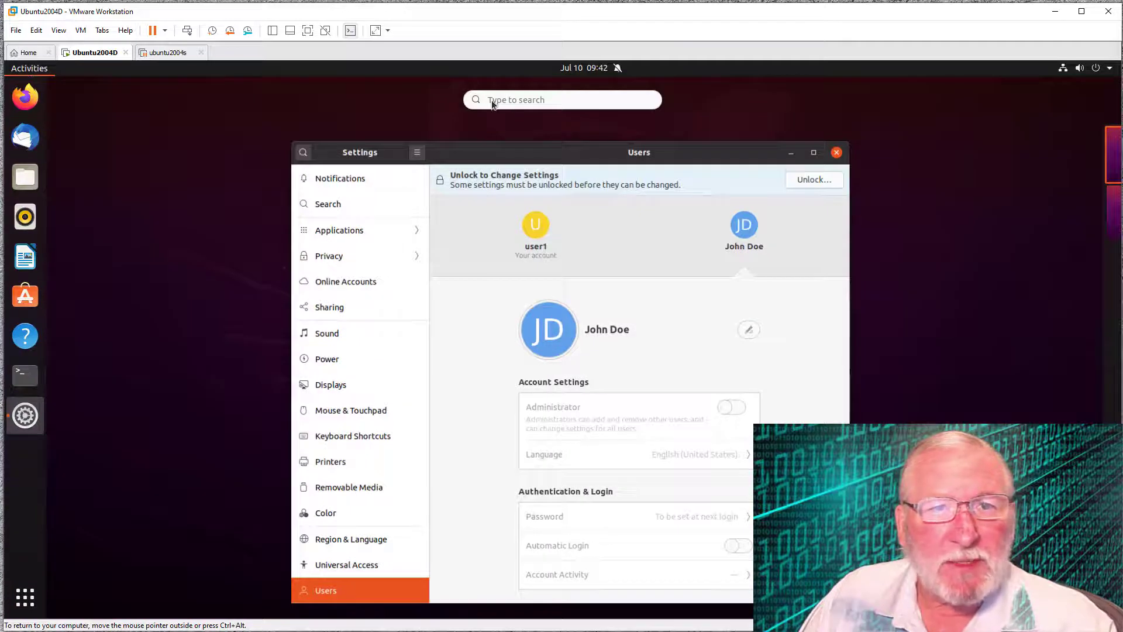
{"action": "left_click", "coordinate": [492, 100]}
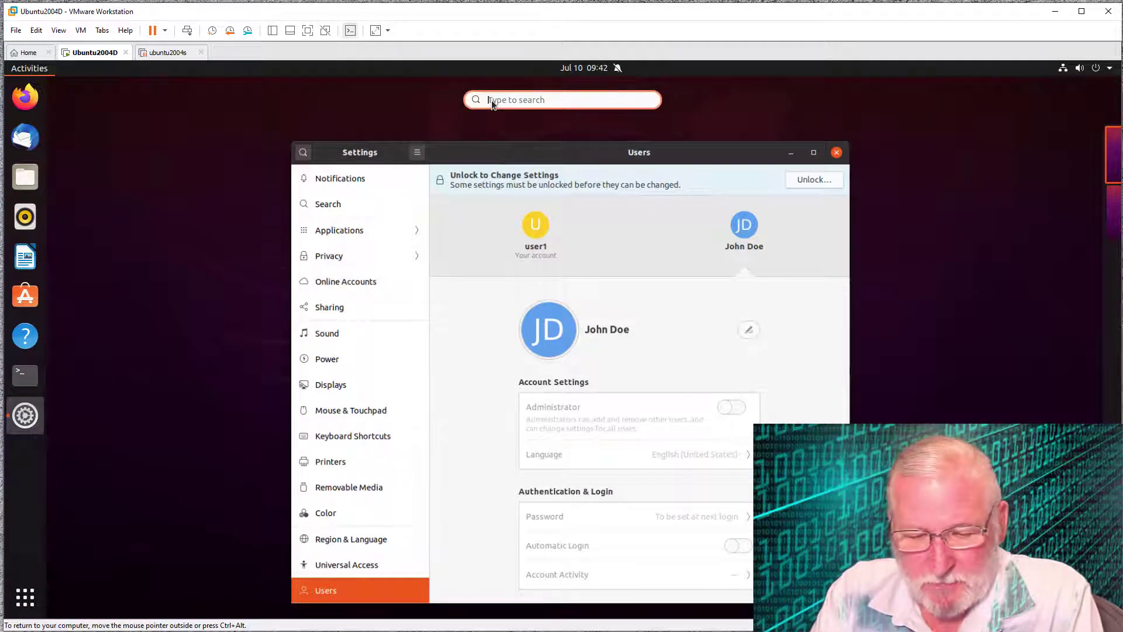
{"action": "type", "text": "users"}
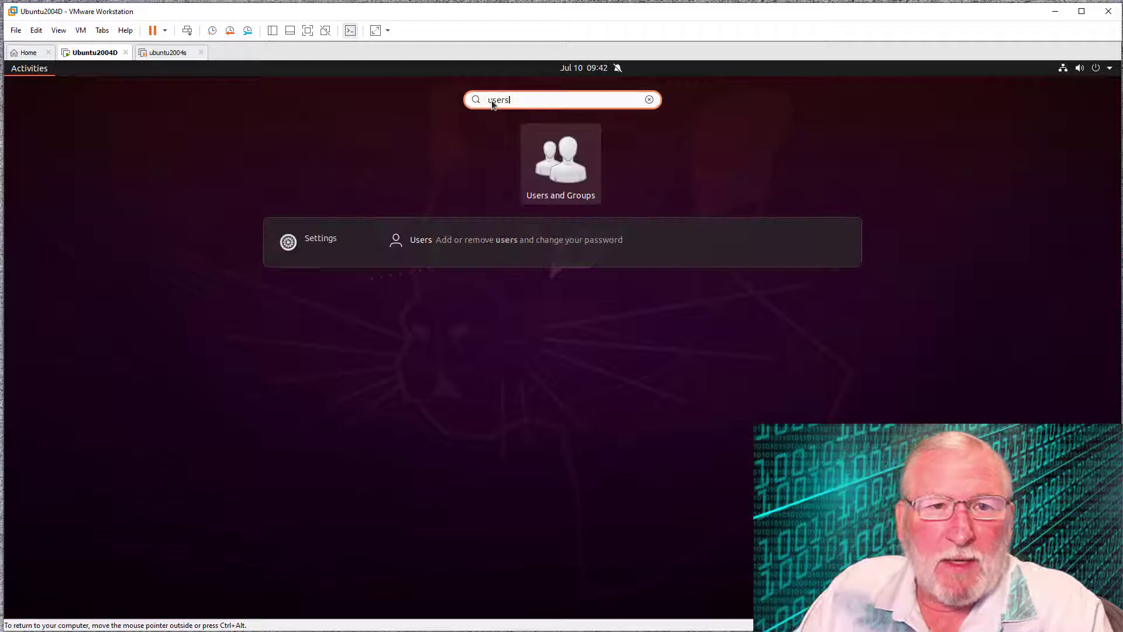
{"action": "right_click", "coordinate": [569, 166]}
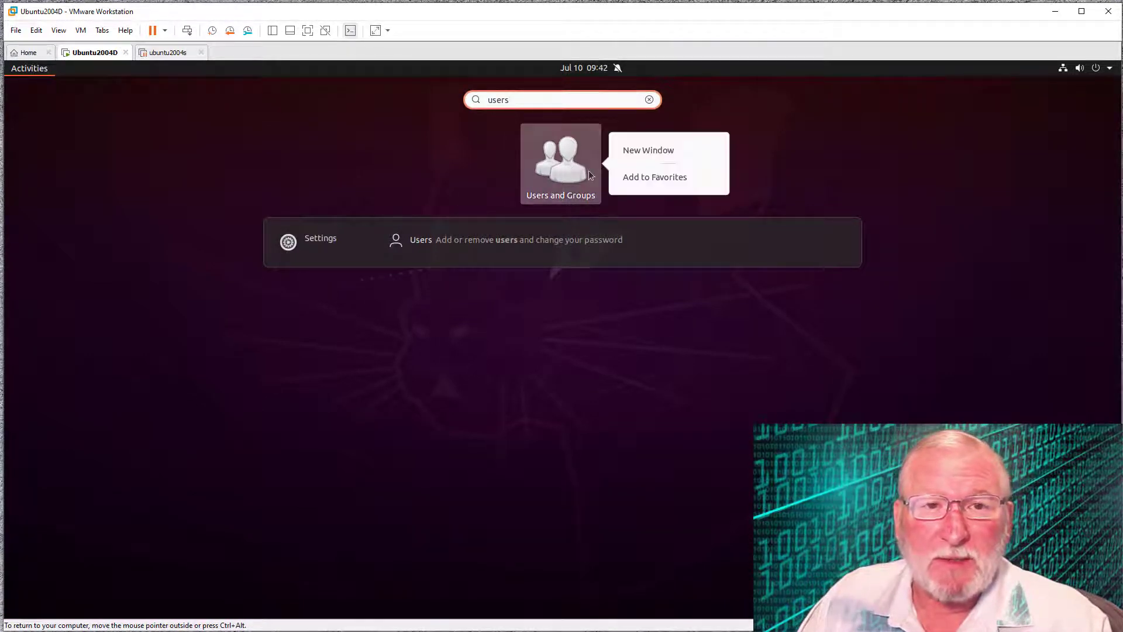
{"action": "left_click", "coordinate": [656, 177]}
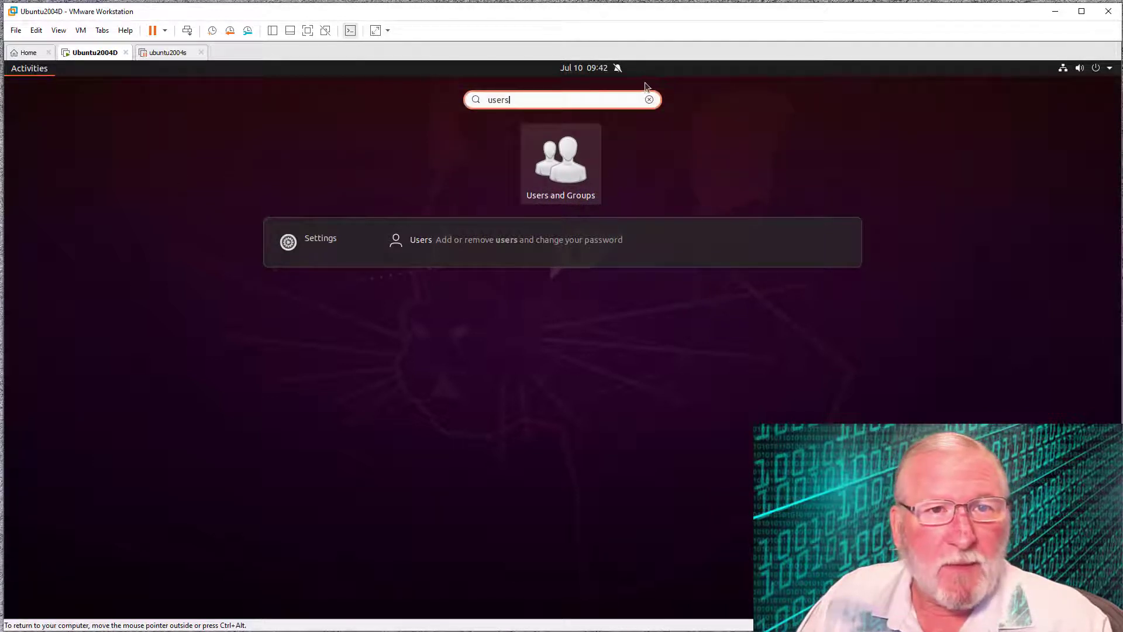
{"action": "left_click", "coordinate": [649, 99]}
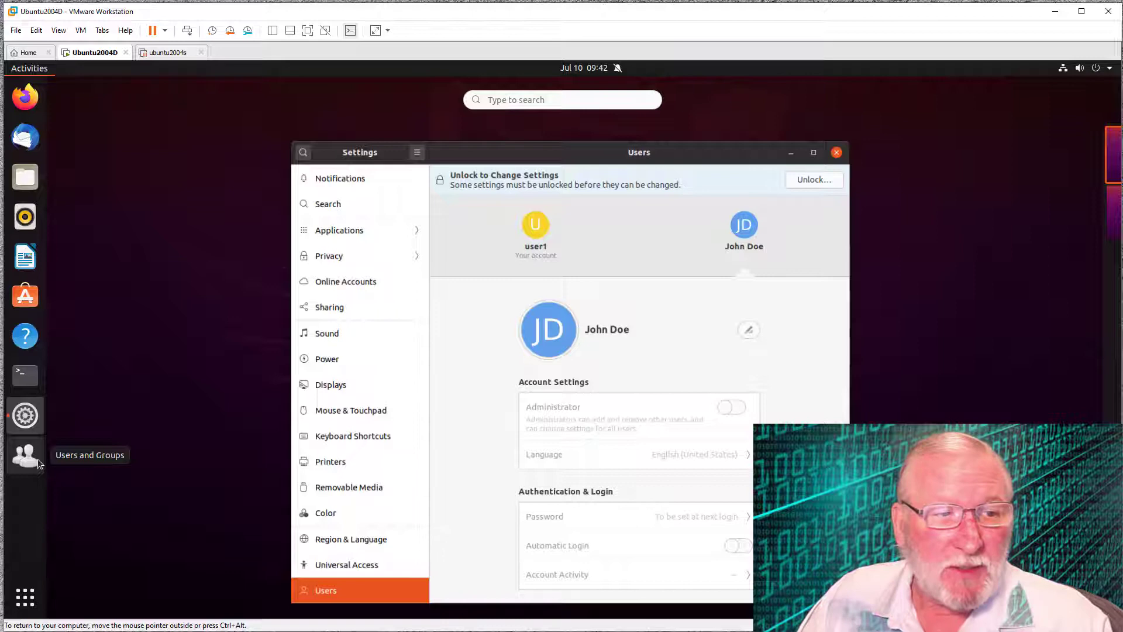
- Close Settings, then click Add in Users and Groups and authenticate with the admin password
{"action": "key", "text": "Escape"}
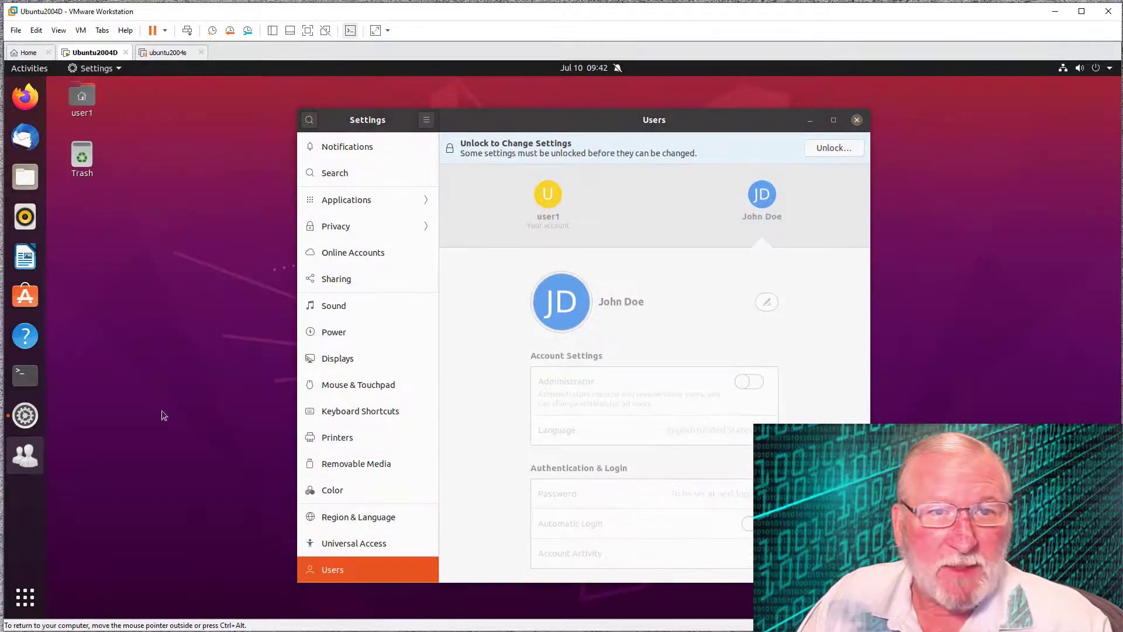
{"action": "left_click", "coordinate": [858, 120]}
{"action": "left_click", "coordinate": [858, 120]}
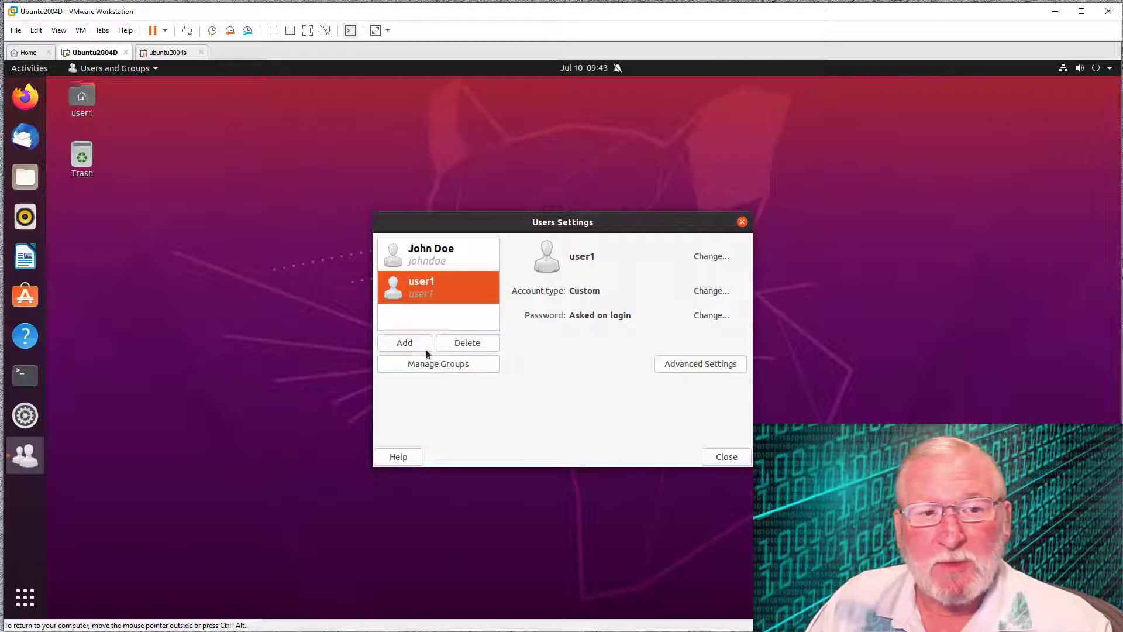
{"action": "left_click", "coordinate": [411, 350]}
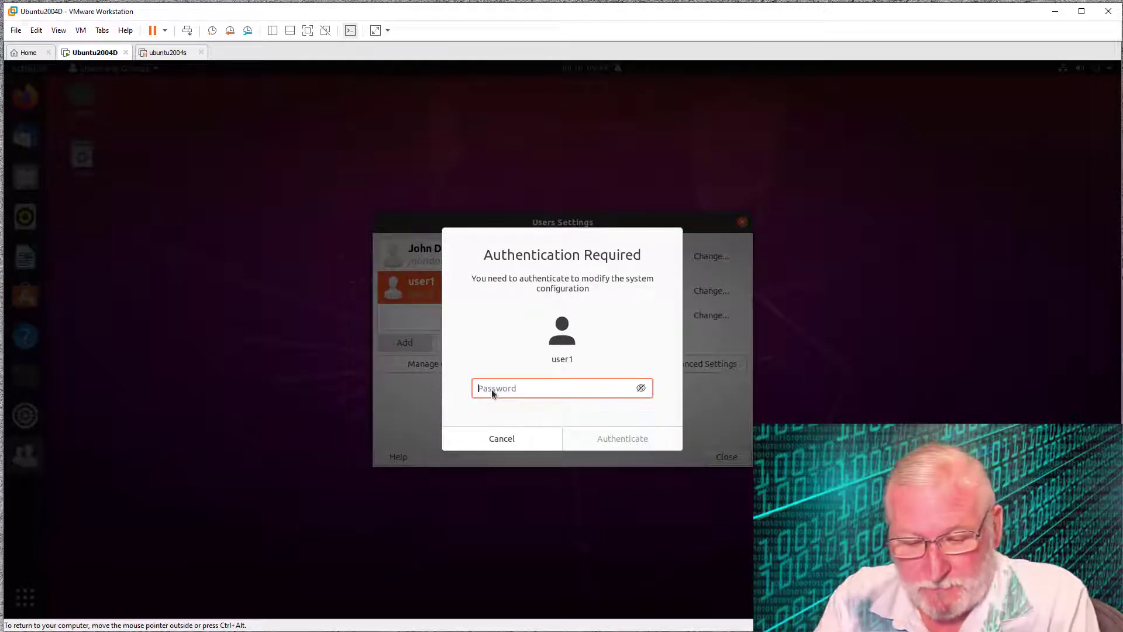
{"action": "type", "text": "•••••••••"}
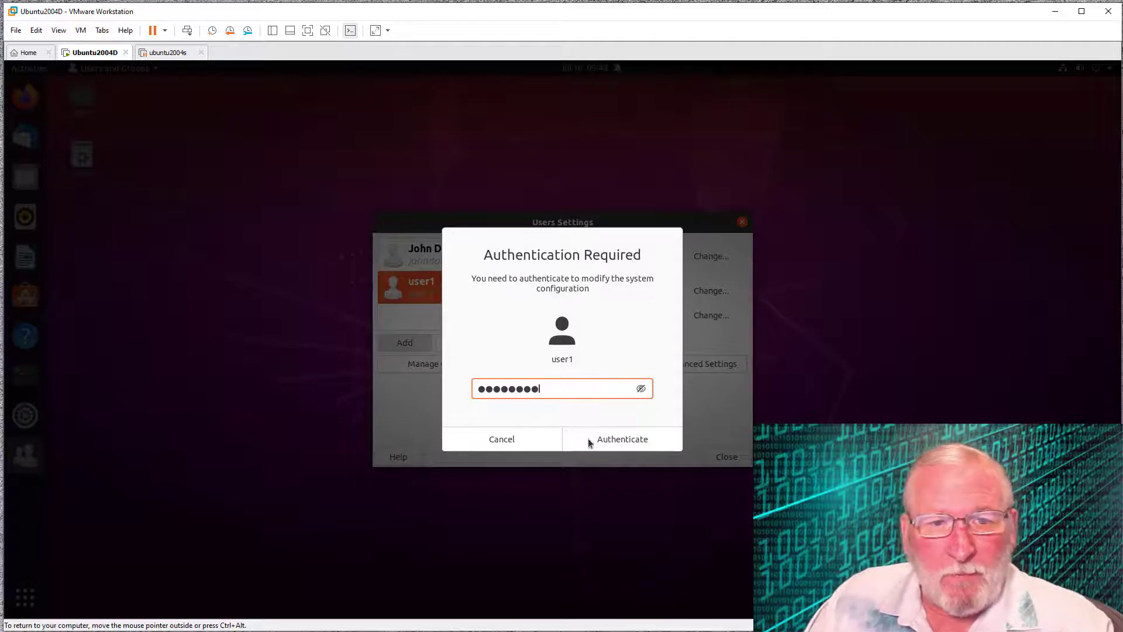
{"action": "left_click", "coordinate": [603, 439]}
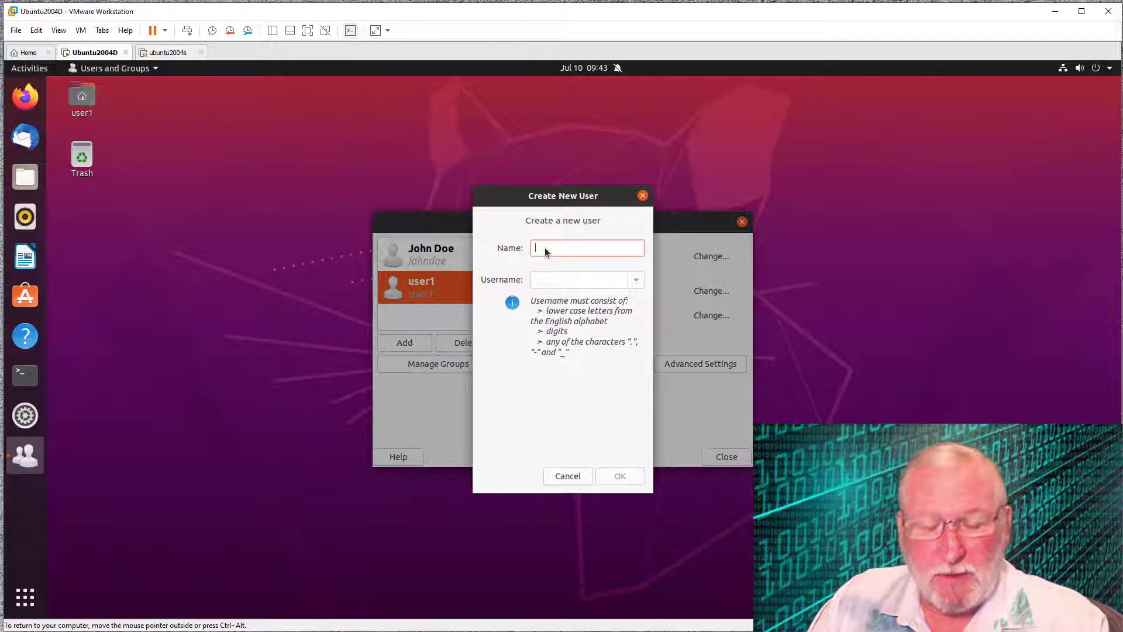
- Enter the new user's full name, keep the first suggested username, and confirm with OK
{"action": "type", "text": "Jane Roe"}
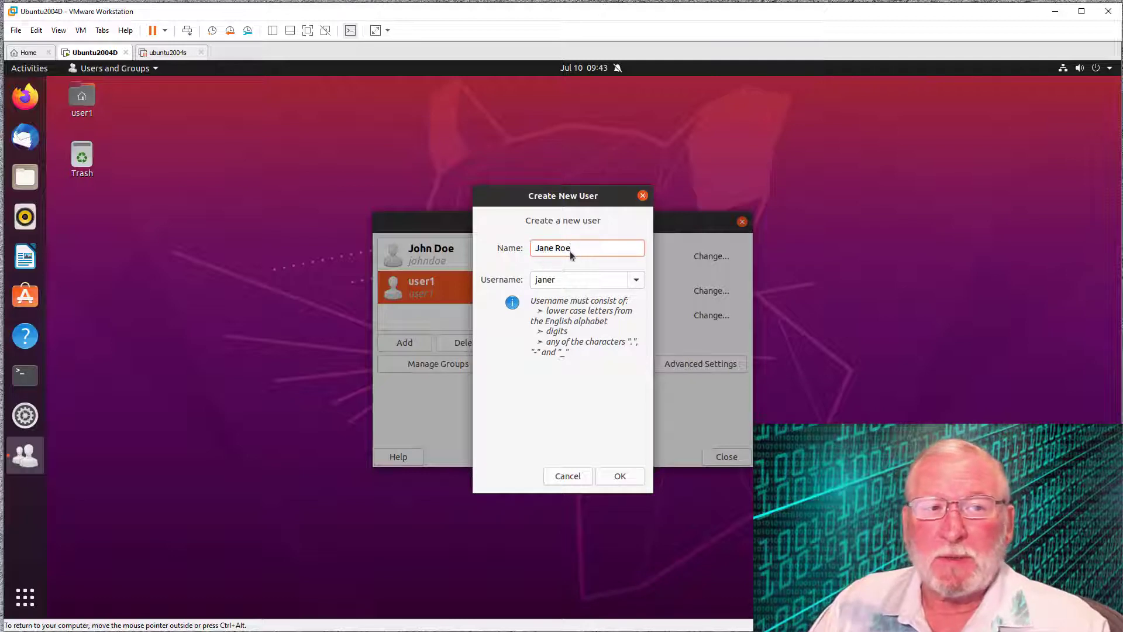
{"action": "left_click", "coordinate": [637, 281]}
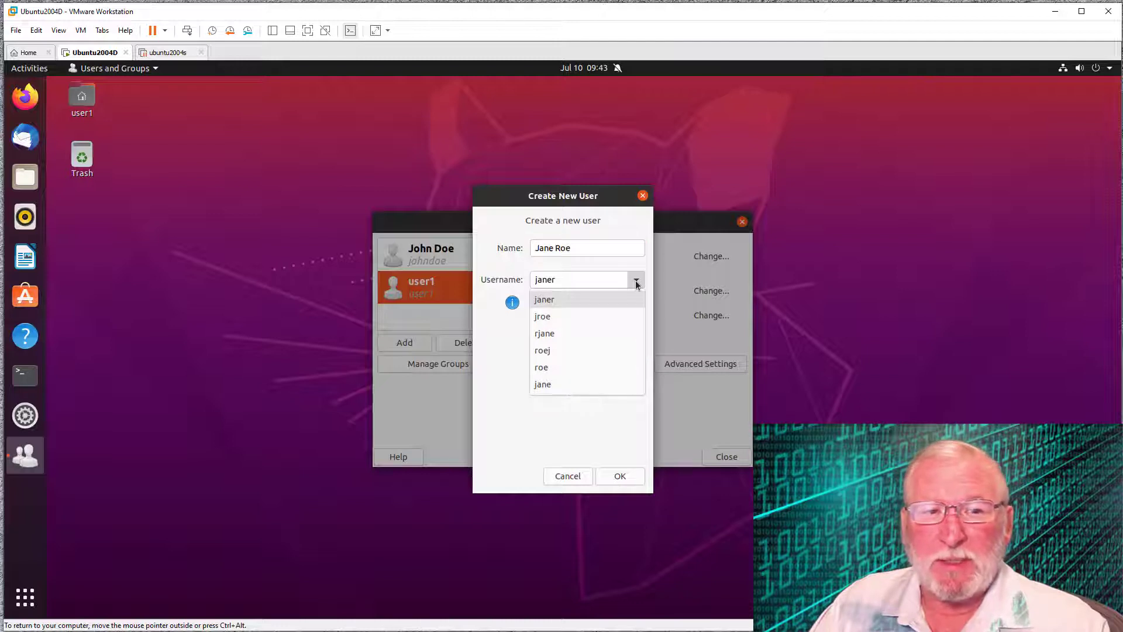
{"action": "left_click", "coordinate": [636, 281]}
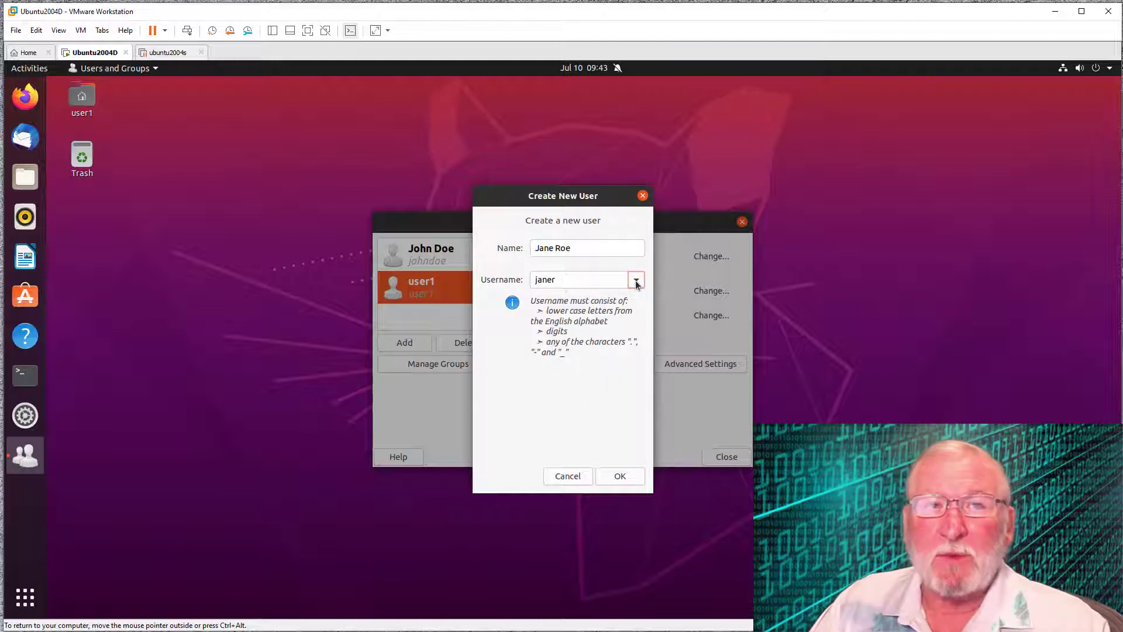
{"action": "left_click", "coordinate": [621, 476]}
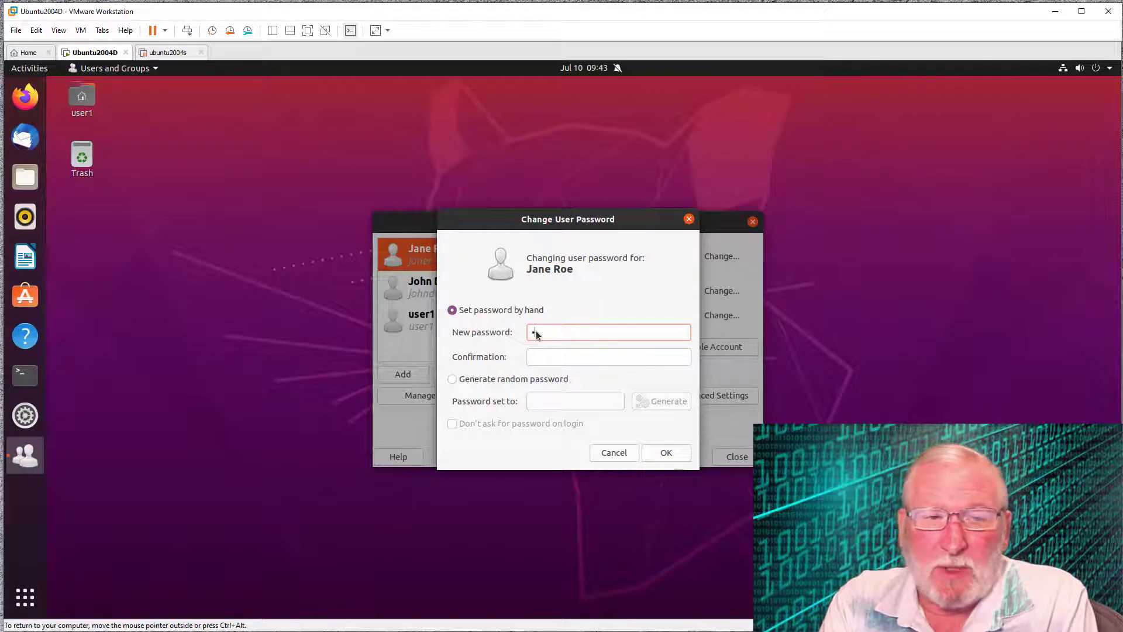
- Enter the new user's password in both New password and Confirmation, then save it
{"action": "type", "text": "password"}
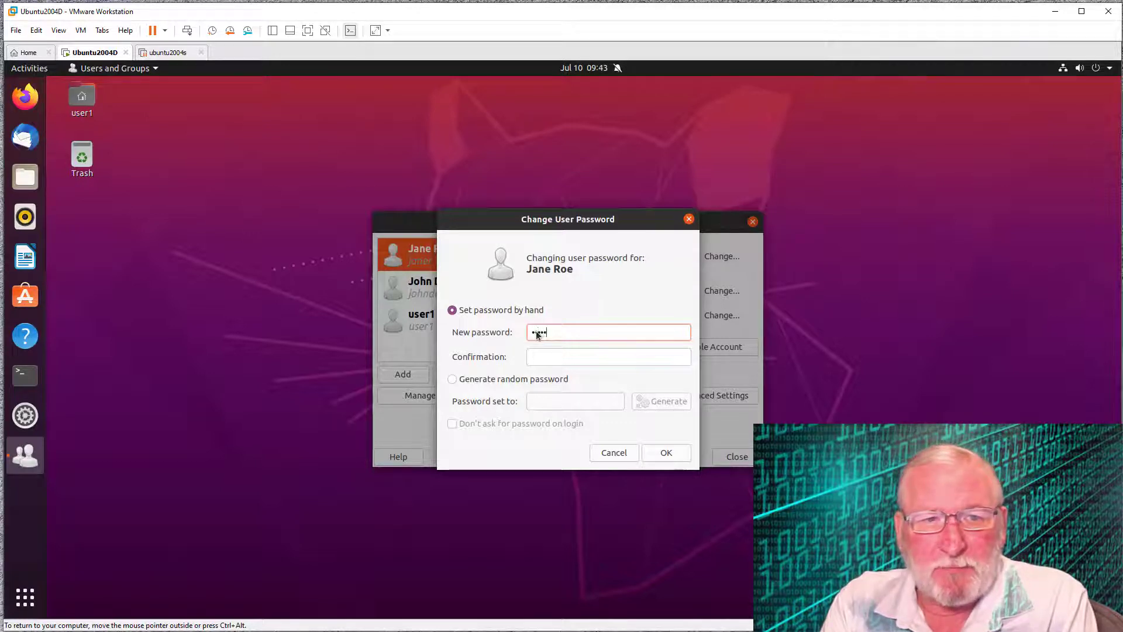
{"action": "key", "text": "Tab"}
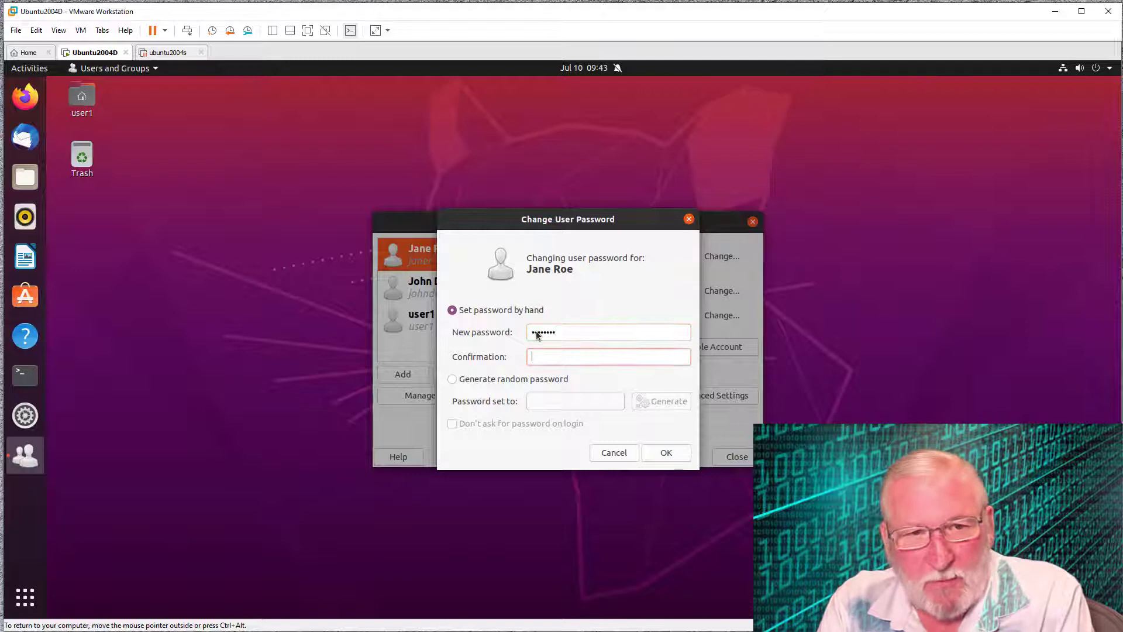
{"action": "type", "text": "password"}
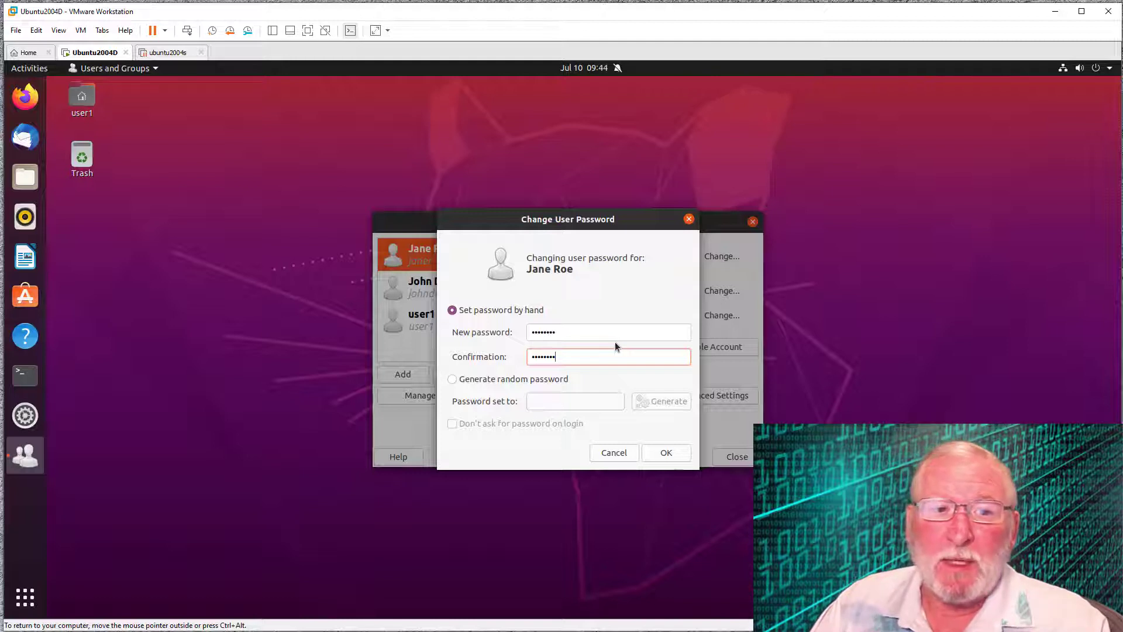
{"action": "left_click", "coordinate": [666, 453]}
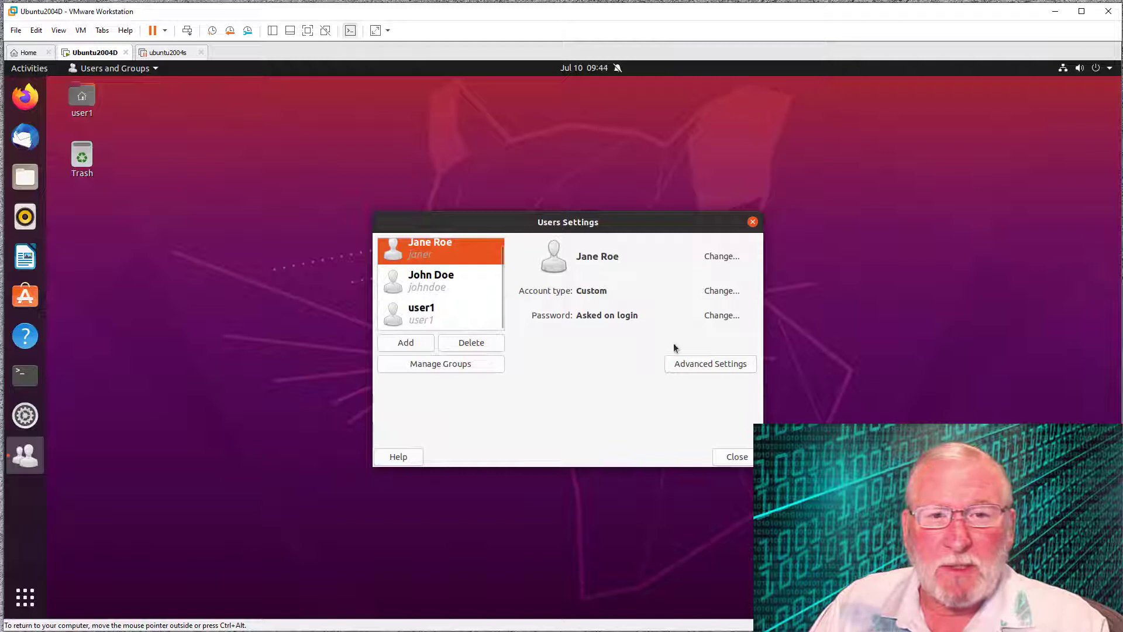
- Review the new user's privileges in Advanced Settings' User Privileges tab, all left unchecked
{"action": "left_click", "coordinate": [733, 363]}
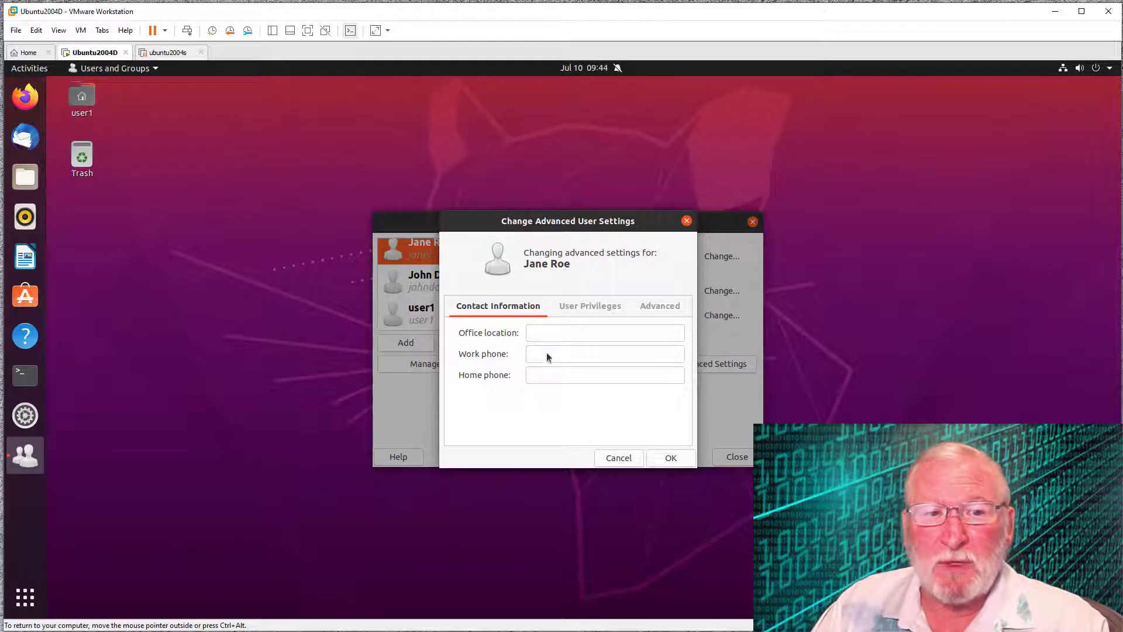
{"action": "left_click", "coordinate": [600, 307]}
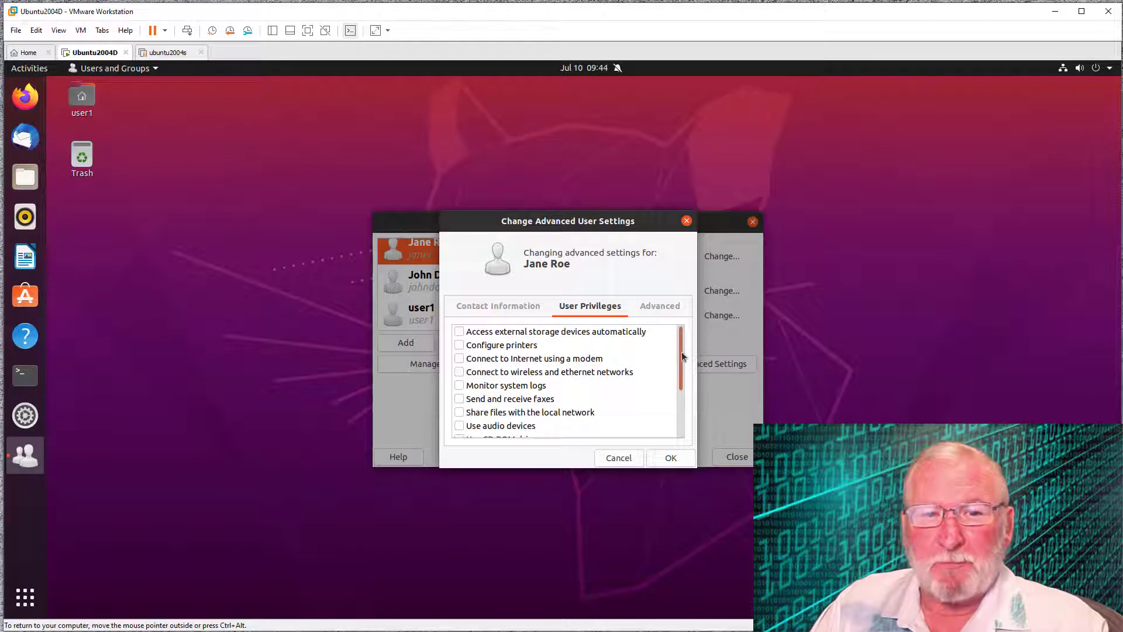
{"action": "left_click_drag", "start_coordinate": [682, 352], "coordinate": [688, 346]}
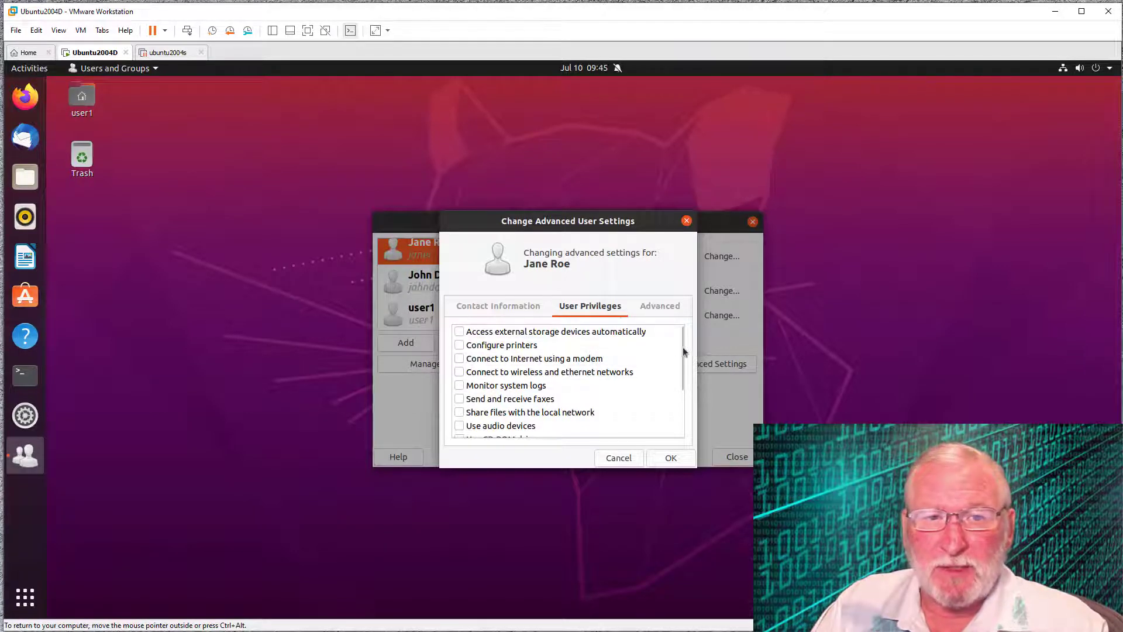
{"action": "left_click_drag", "start_coordinate": [678, 349], "coordinate": [686, 385]}
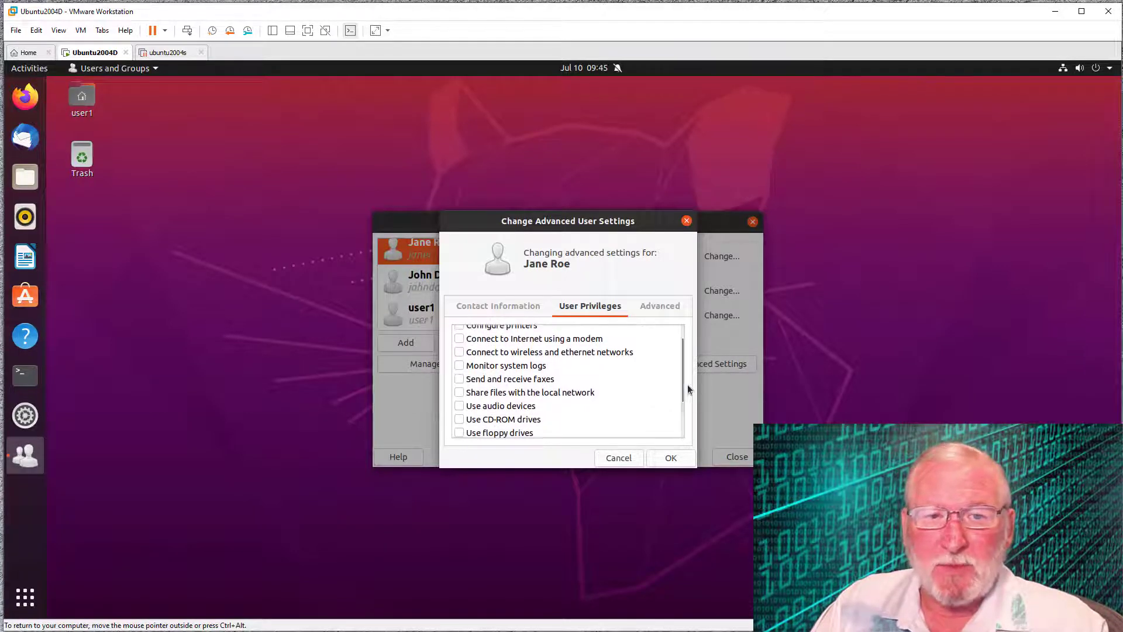
- Cancel the advanced settings and change the new account's type to Desktop user
{"action": "left_click", "coordinate": [620, 459]}
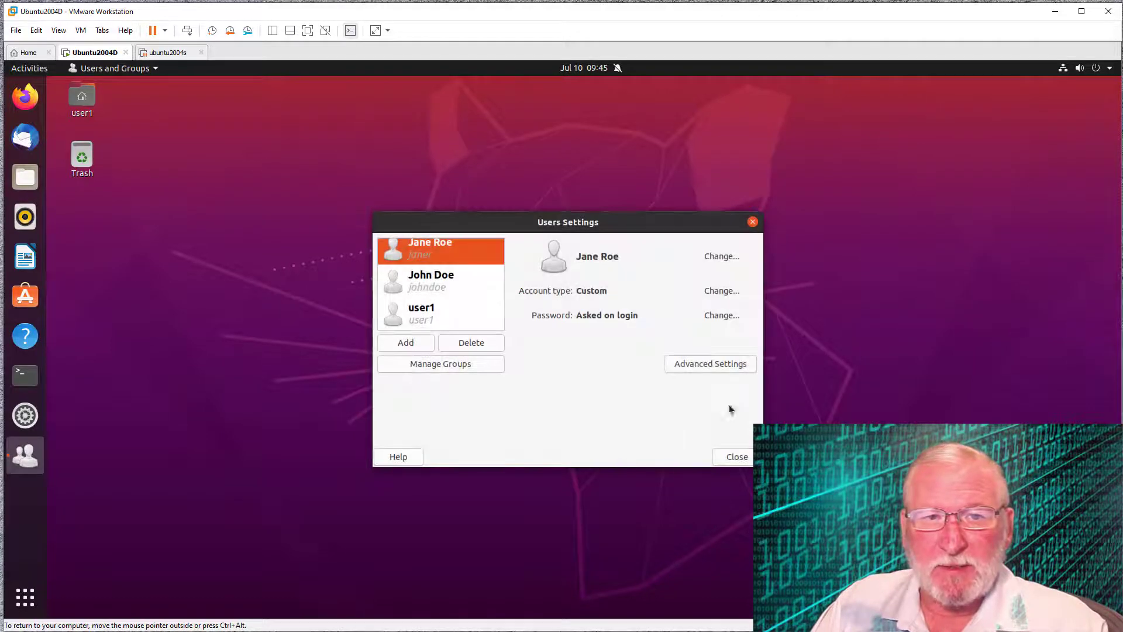
{"action": "left_click", "coordinate": [739, 292]}
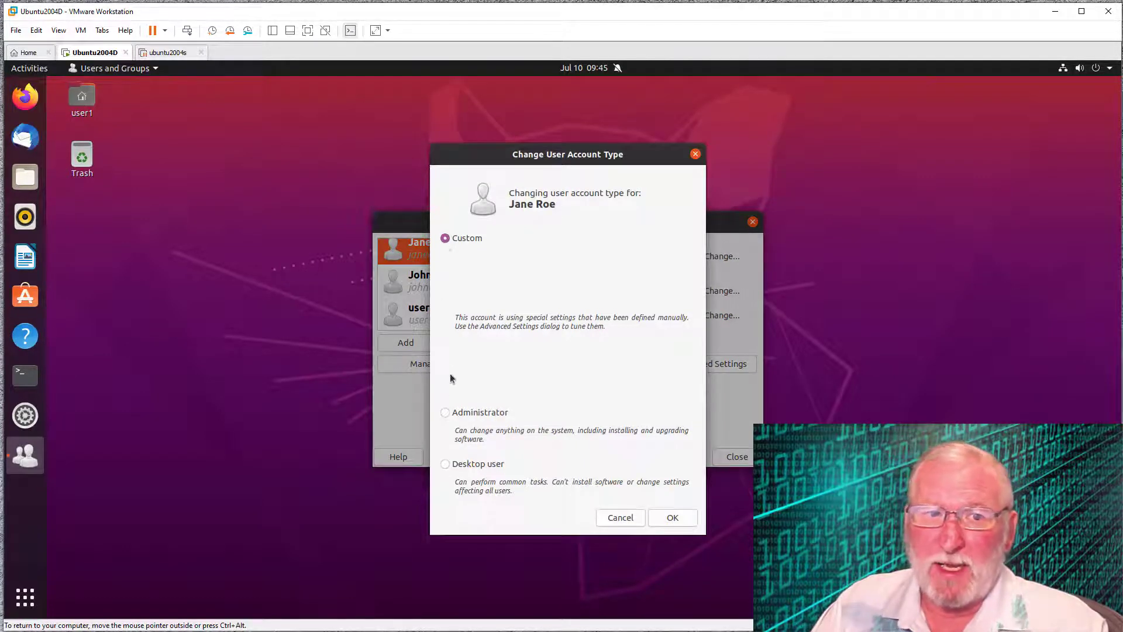
{"action": "left_click", "coordinate": [445, 413]}
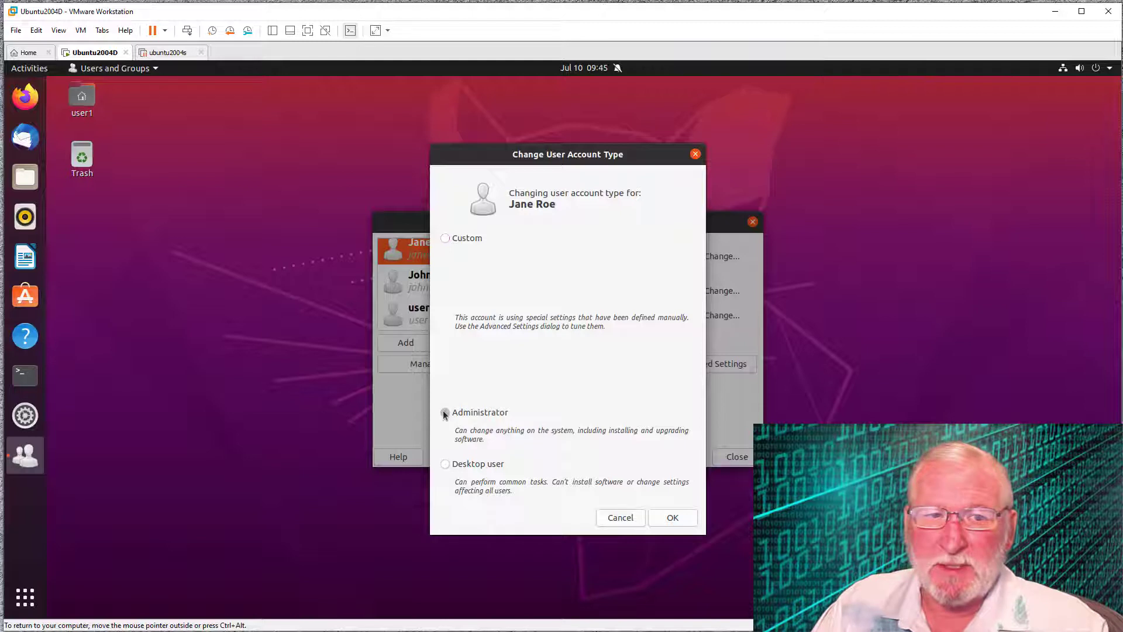
{"action": "left_click", "coordinate": [445, 464]}
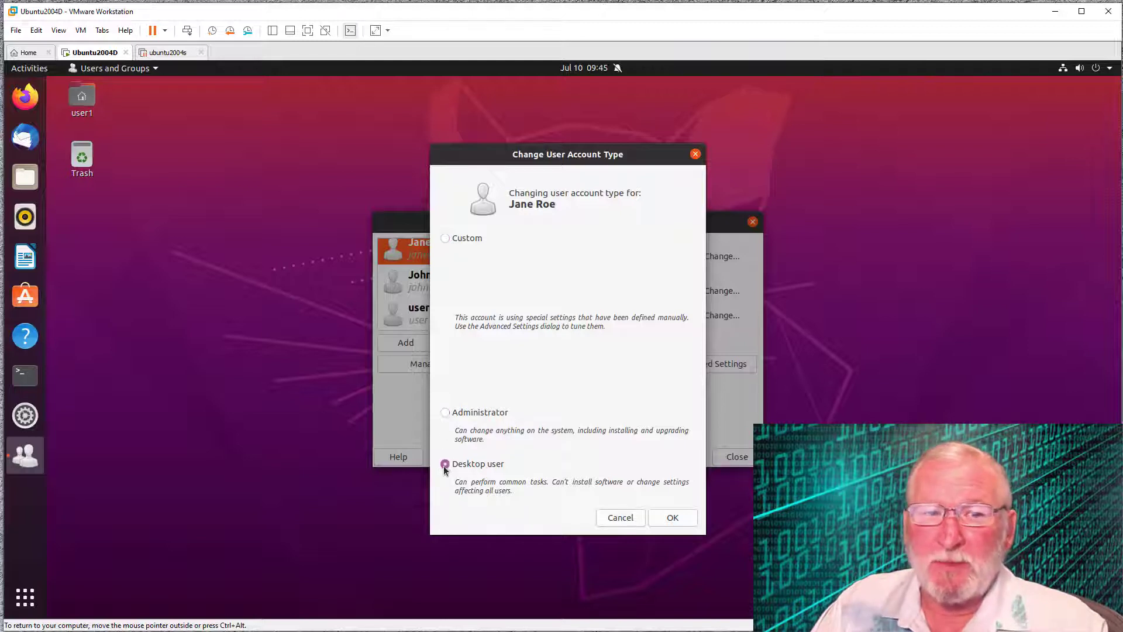
{"action": "left_click", "coordinate": [677, 519]}
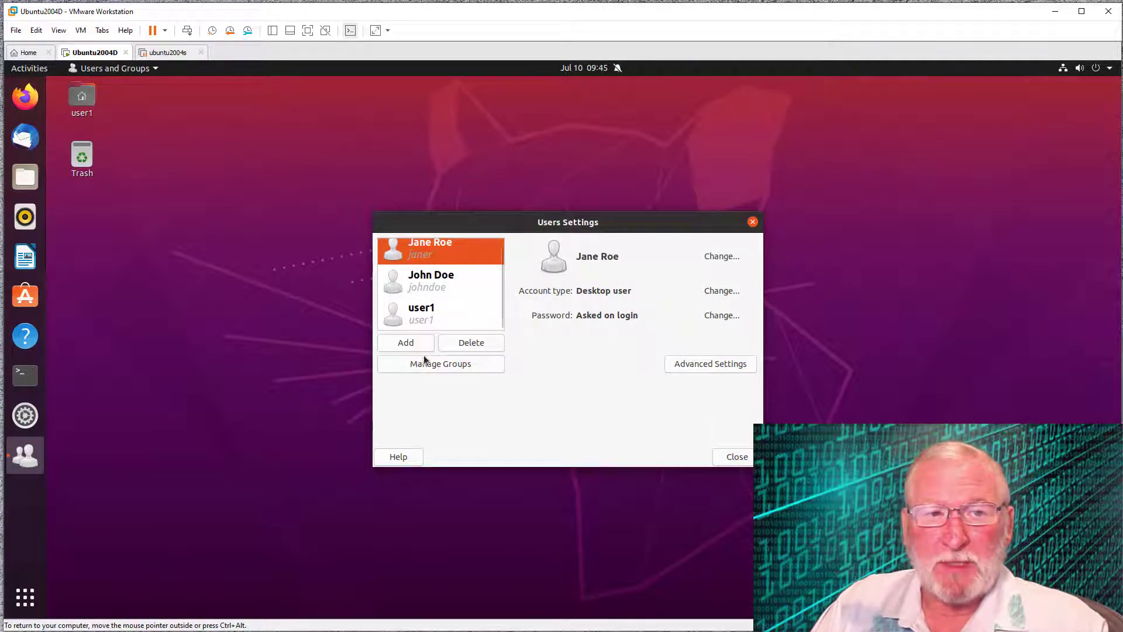
{"action": "left_click", "coordinate": [441, 364]}
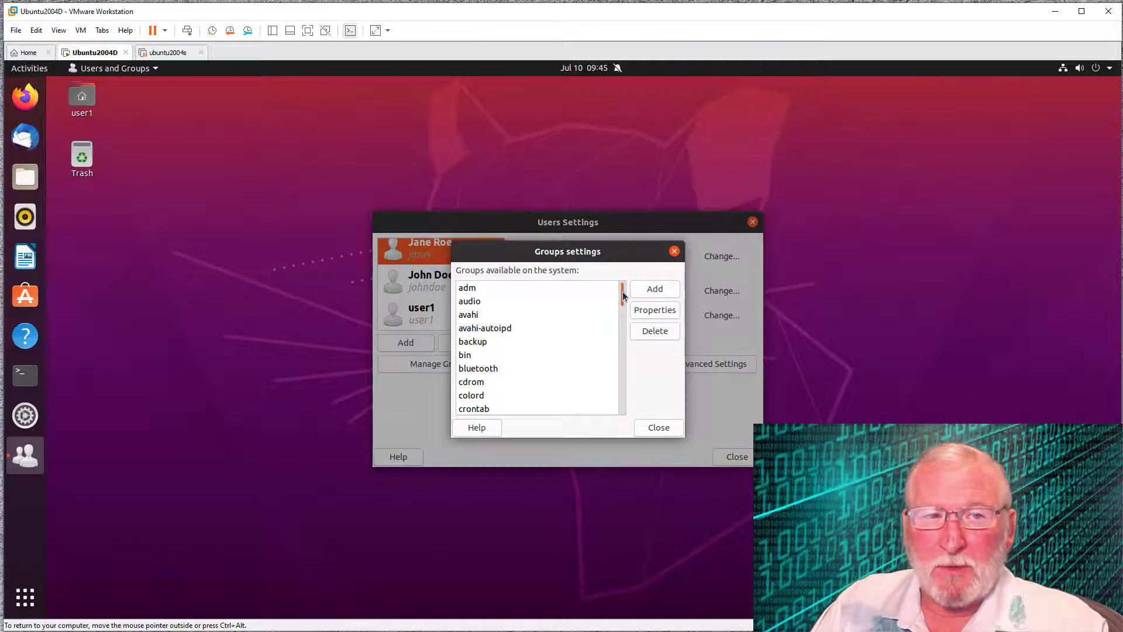
{"action": "scroll", "coordinate": [622, 305], "scroll_direction": "down", "scroll_amount": 5}
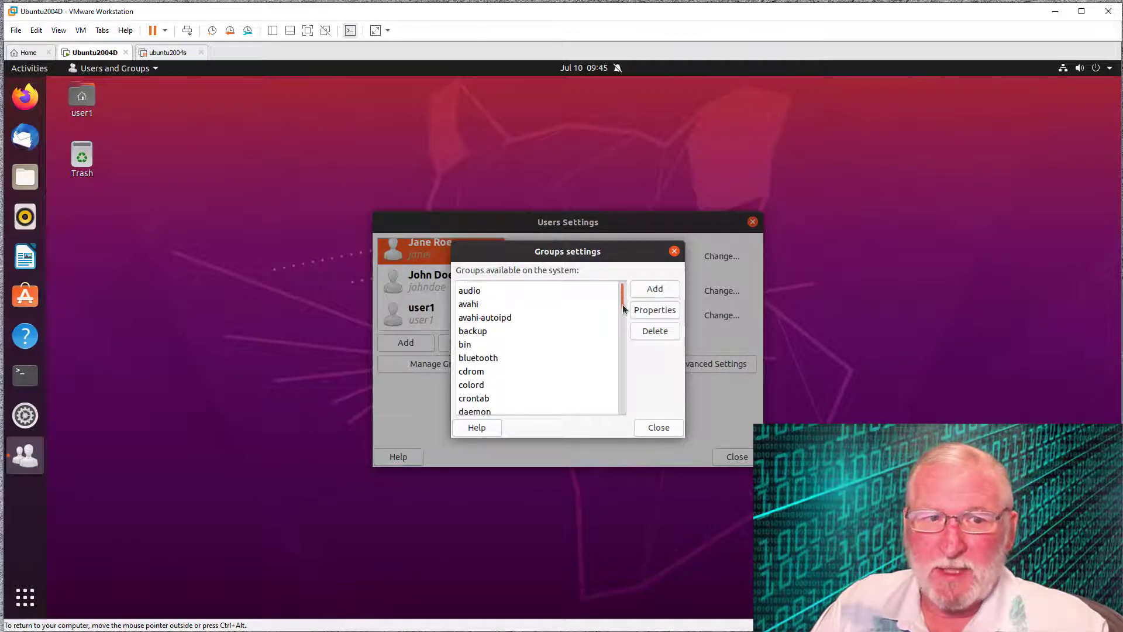
{"action": "scroll", "coordinate": [620, 349], "scroll_direction": "down", "scroll_amount": 6}
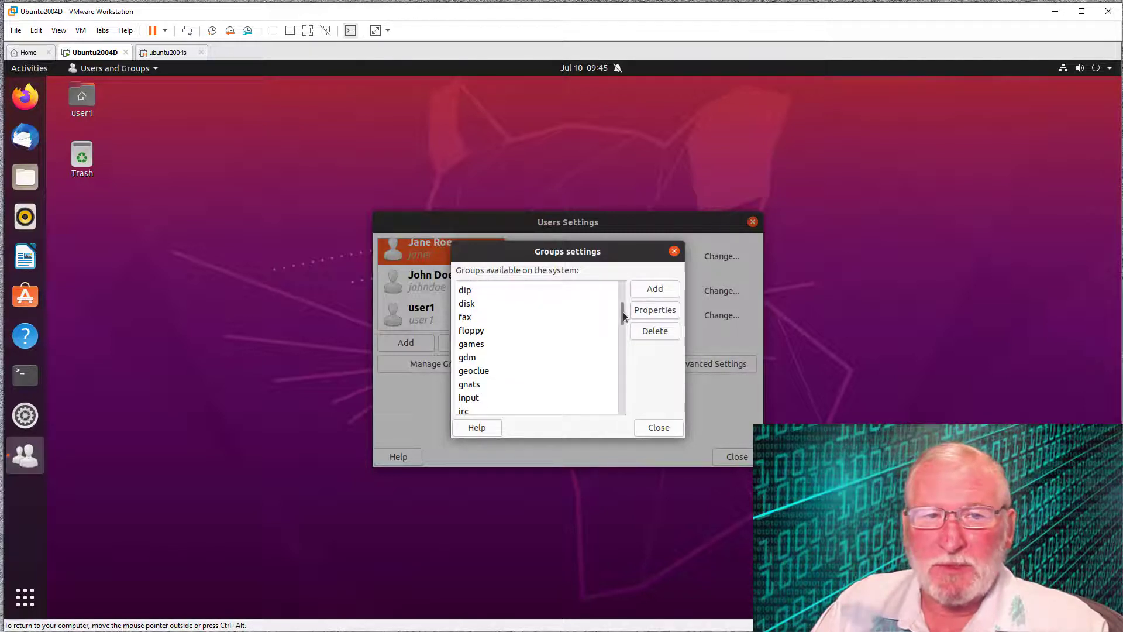
{"action": "left_click_drag", "start_coordinate": [623, 311], "coordinate": [619, 412]}
{"action": "scroll", "coordinate": [619, 410], "scroll_direction": "down", "scroll_amount": 1}
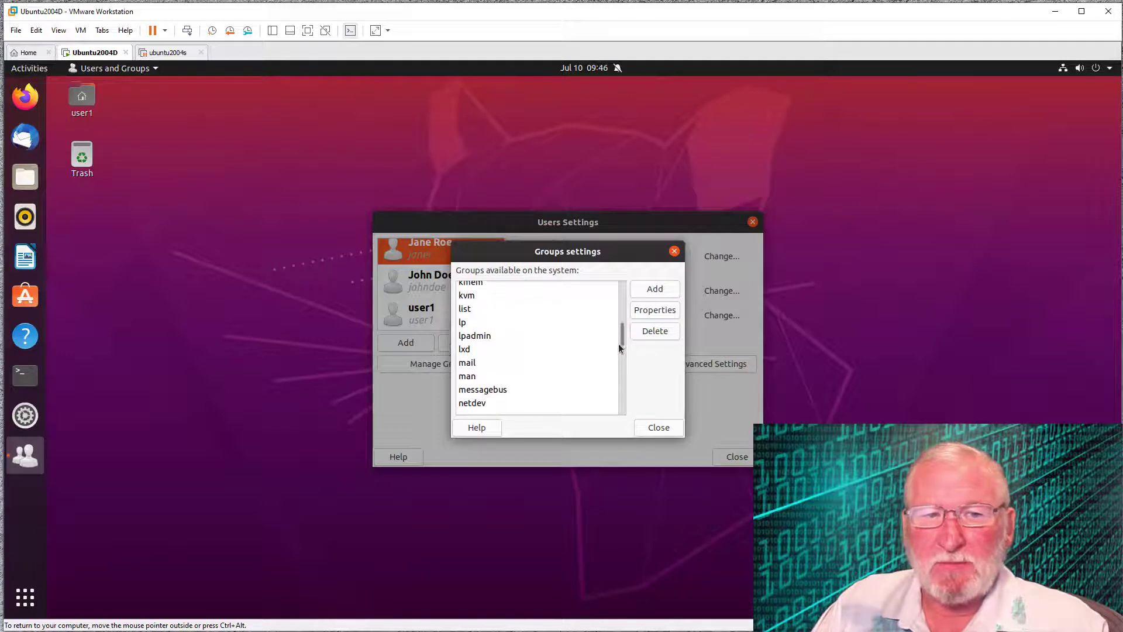
{"action": "left_click_drag", "start_coordinate": [623, 338], "coordinate": [621, 278]}
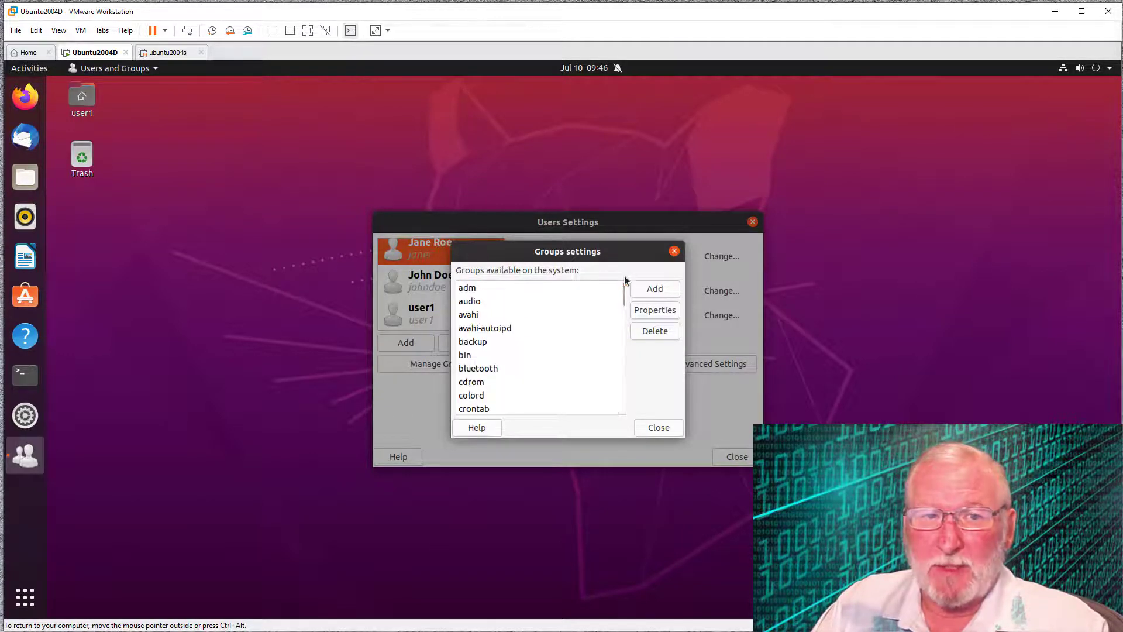
{"action": "left_click", "coordinate": [659, 428]}
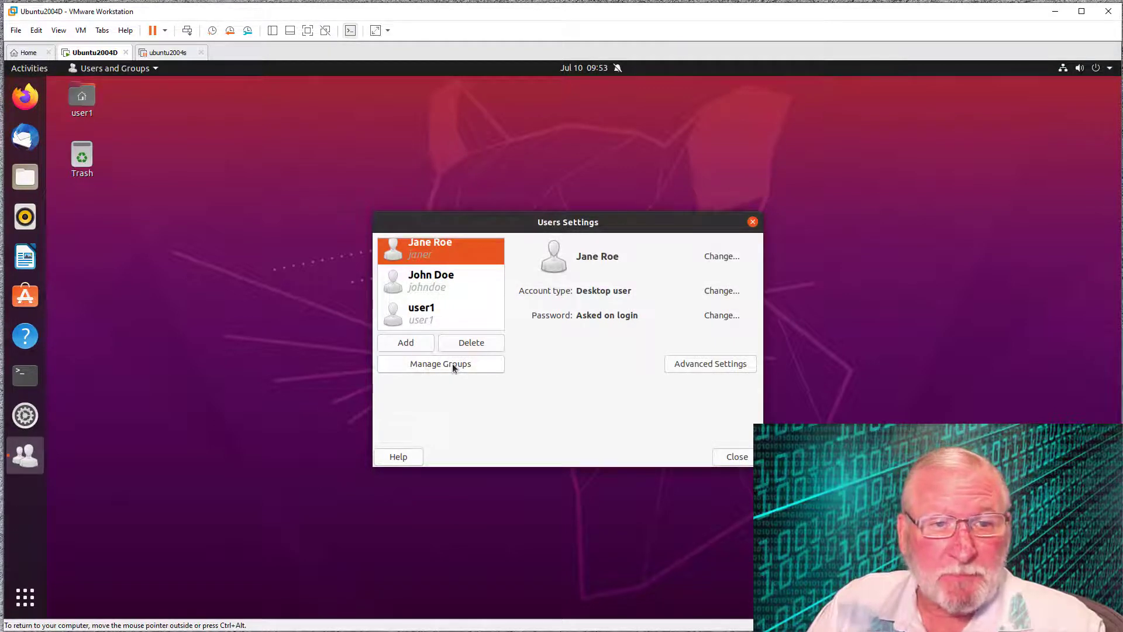
- Start adding a group from Manage Groups and authenticate with the admin password
{"action": "left_click", "coordinate": [452, 363]}
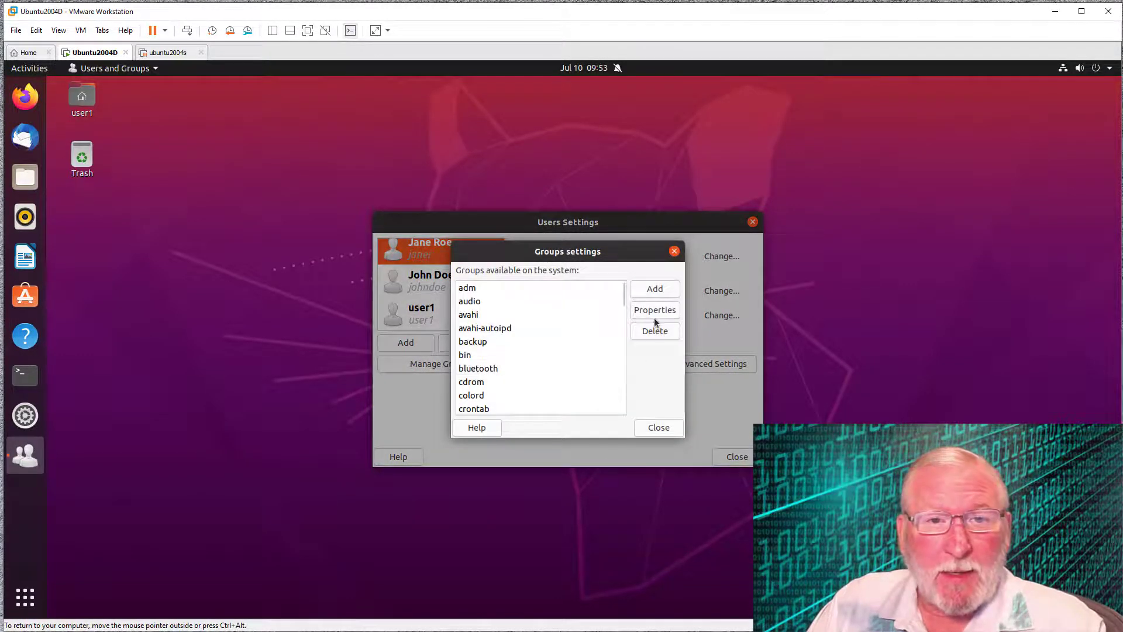
{"action": "left_click", "coordinate": [654, 291]}
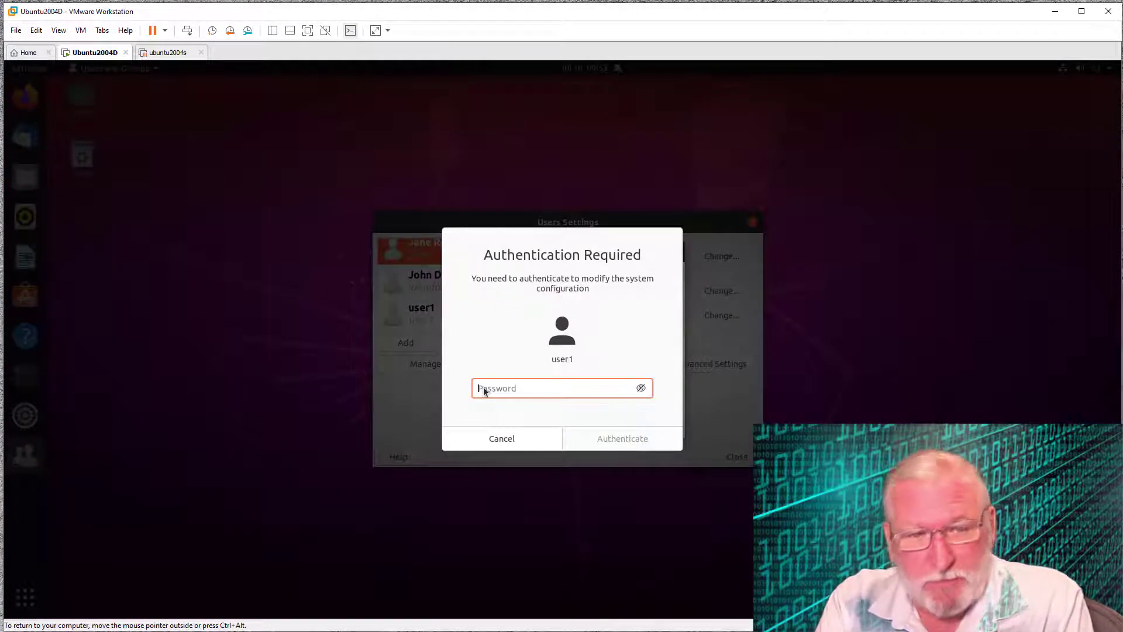
{"action": "type", "text": "********"}
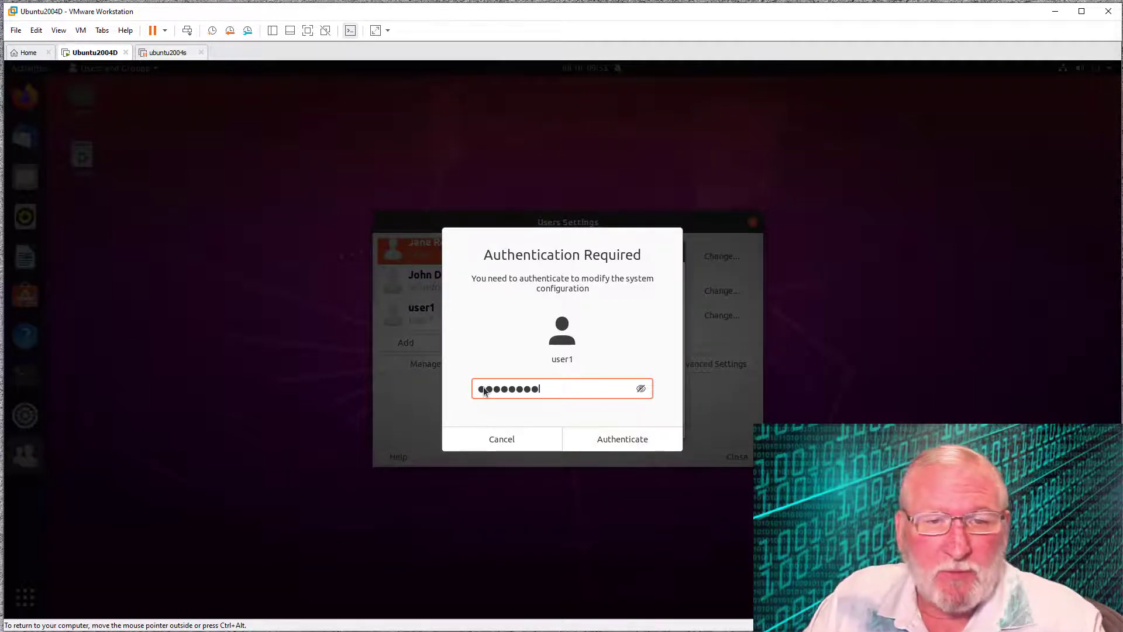
{"action": "left_click", "coordinate": [624, 440]}
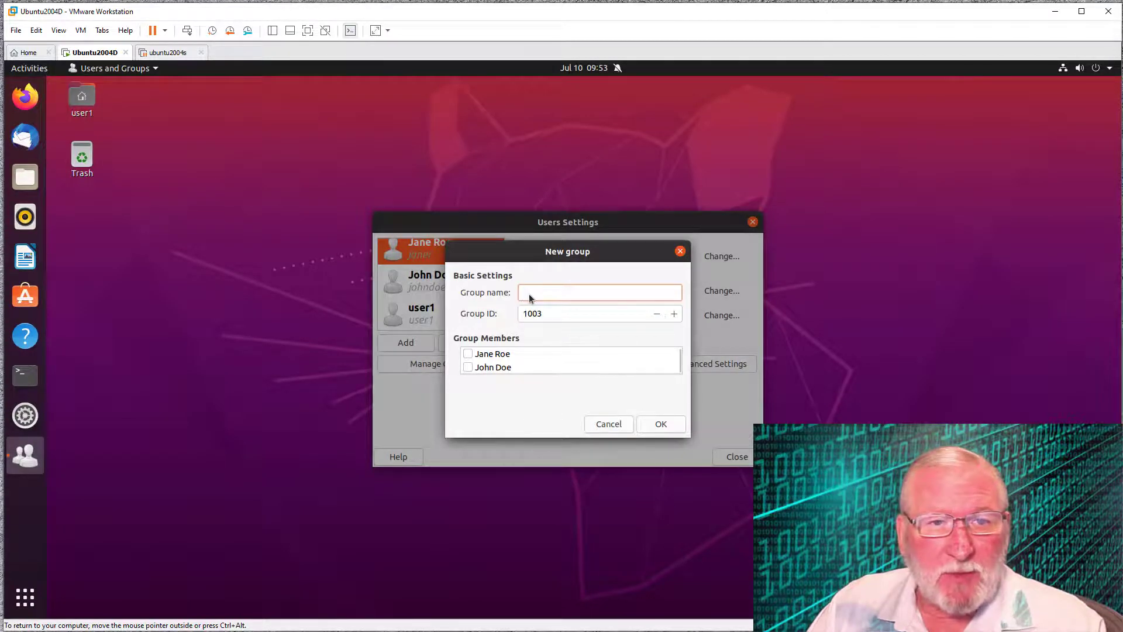
- Name the group dev, tick both users as members, and create it
{"action": "type", "text": "dev"}
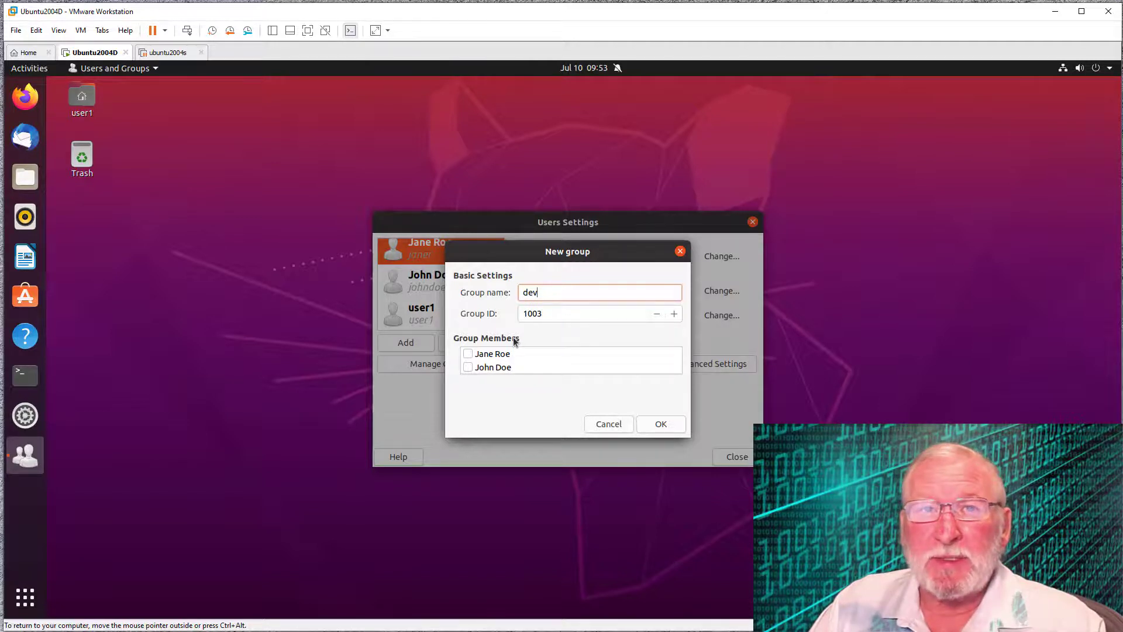
{"action": "left_click", "coordinate": [469, 354]}
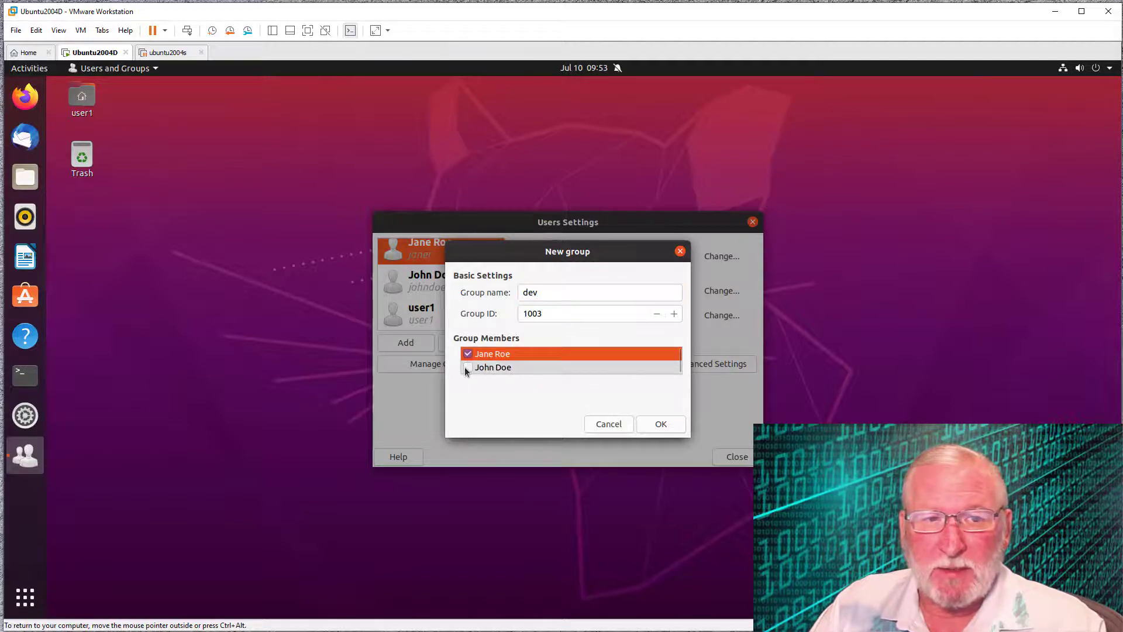
{"action": "left_click", "coordinate": [468, 367]}
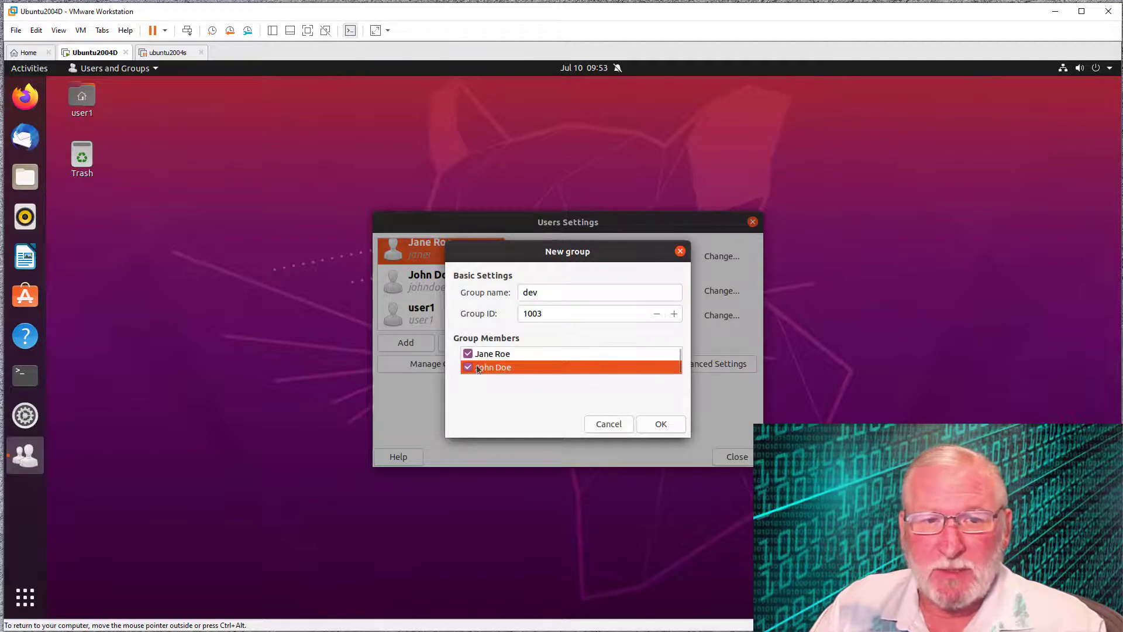
{"action": "left_click", "coordinate": [661, 423]}
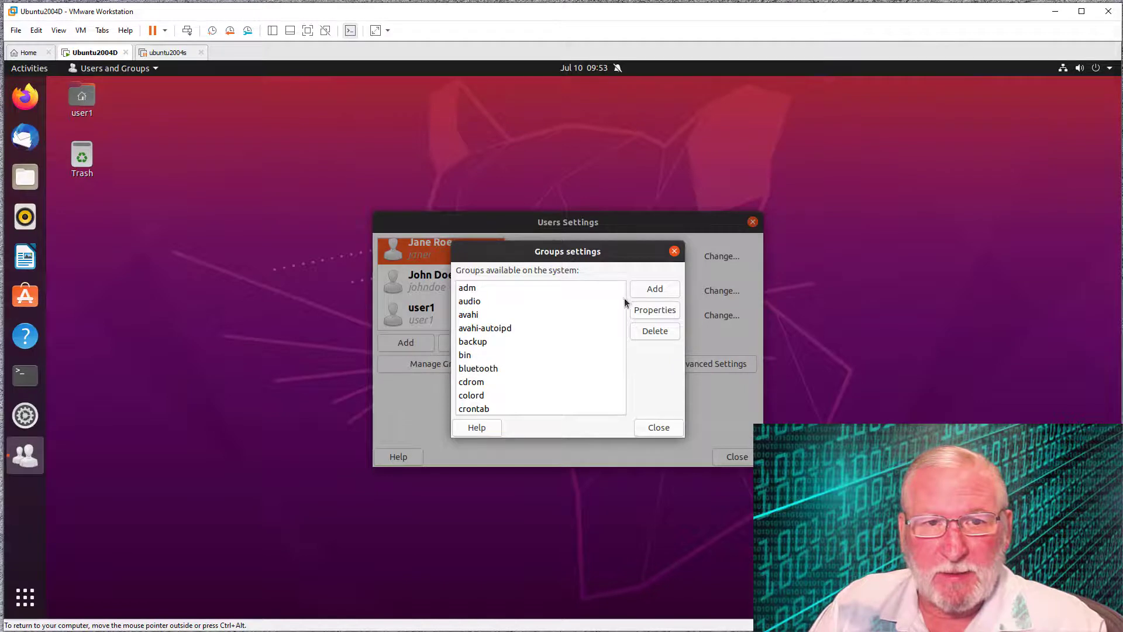
- Open the dev group's properties to confirm both members, then close Groups settings
{"action": "left_click_drag", "start_coordinate": [624, 297], "coordinate": [618, 311]}
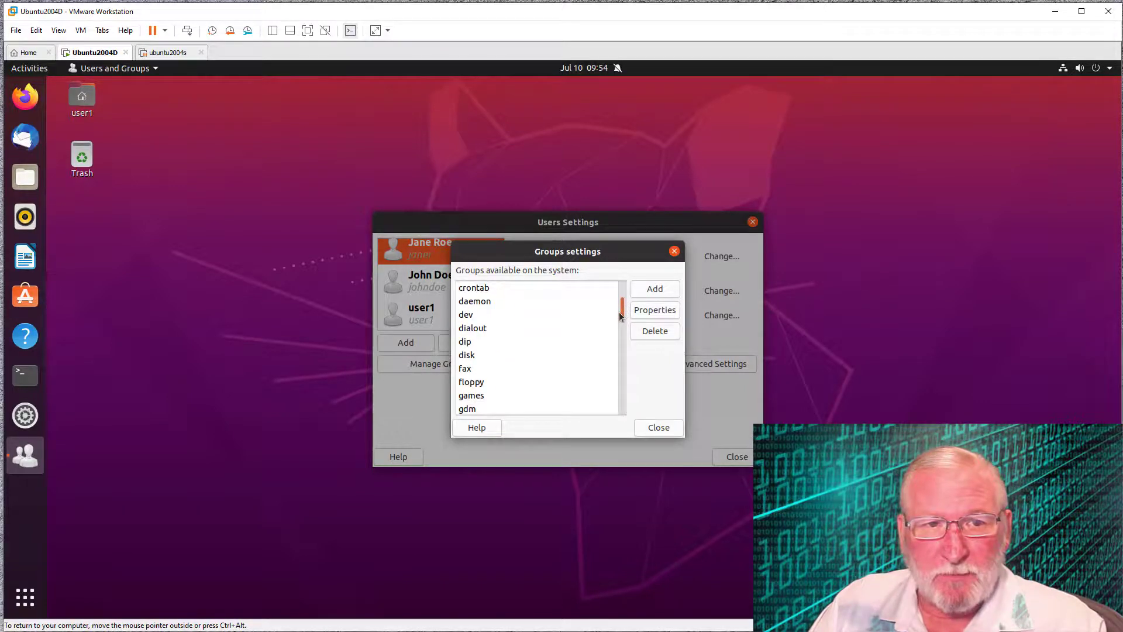
{"action": "left_click", "coordinate": [467, 316]}
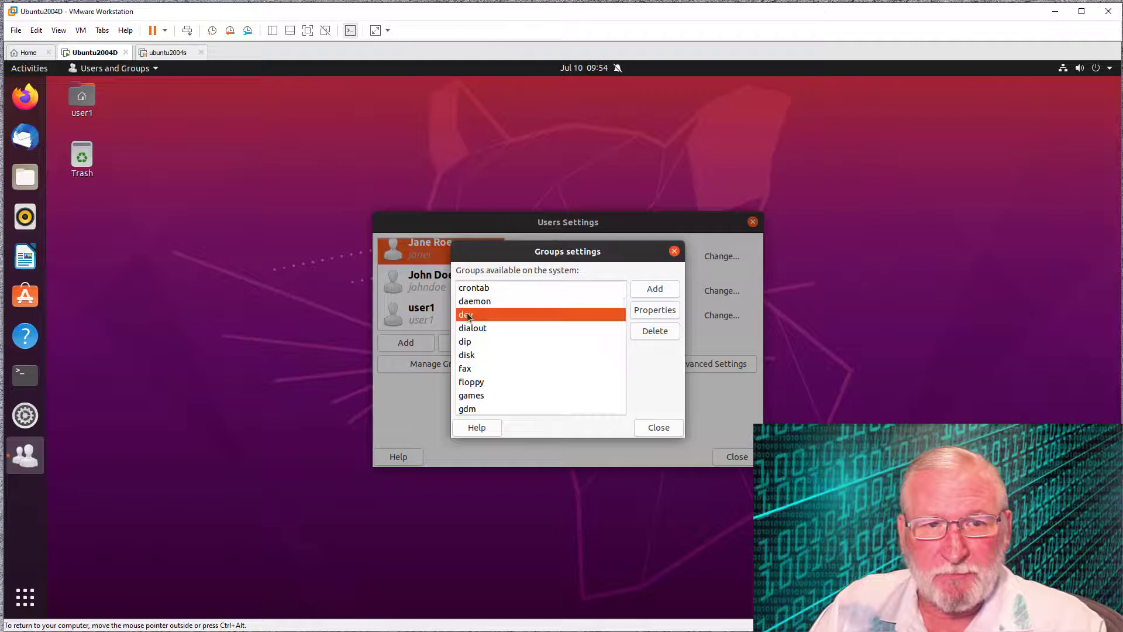
{"action": "left_click", "coordinate": [668, 311]}
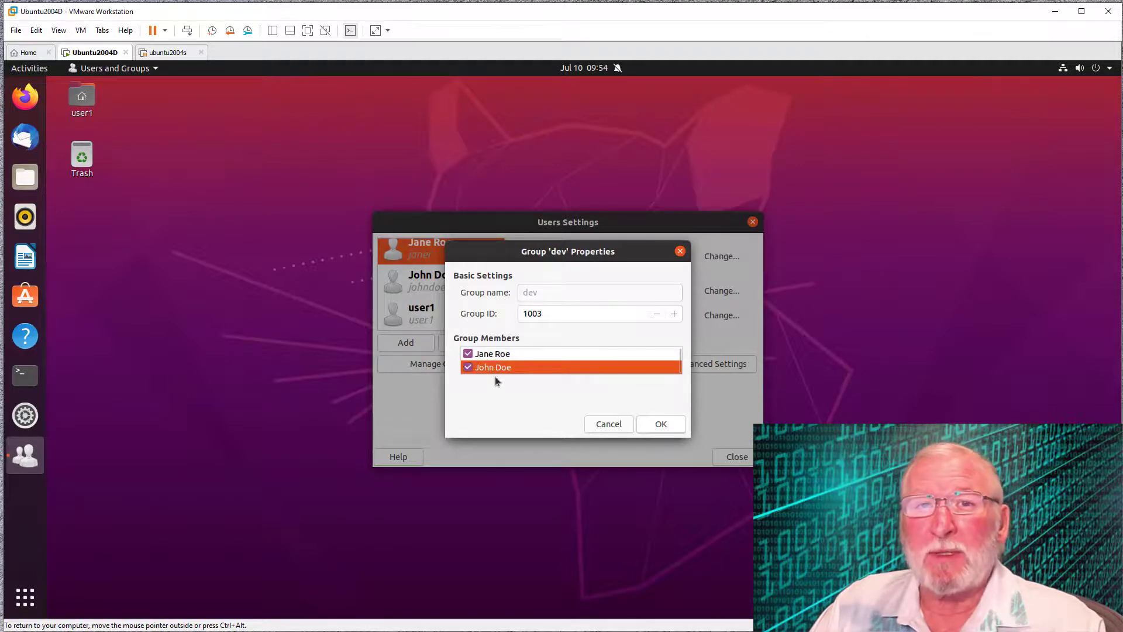
{"action": "left_click", "coordinate": [671, 427]}
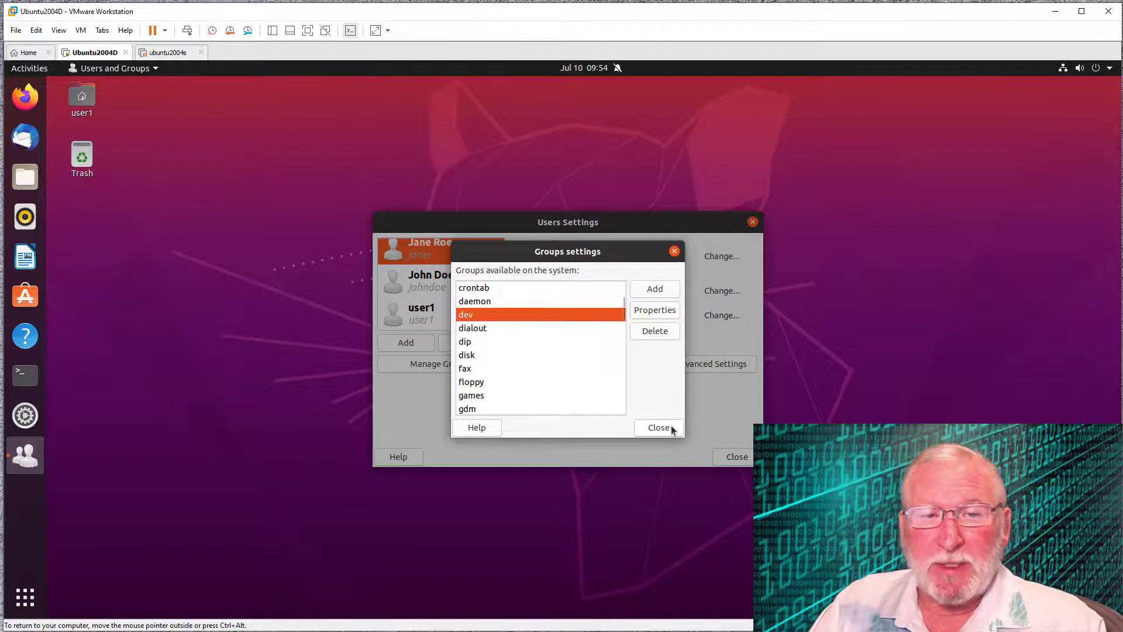
{"action": "left_click", "coordinate": [659, 427]}
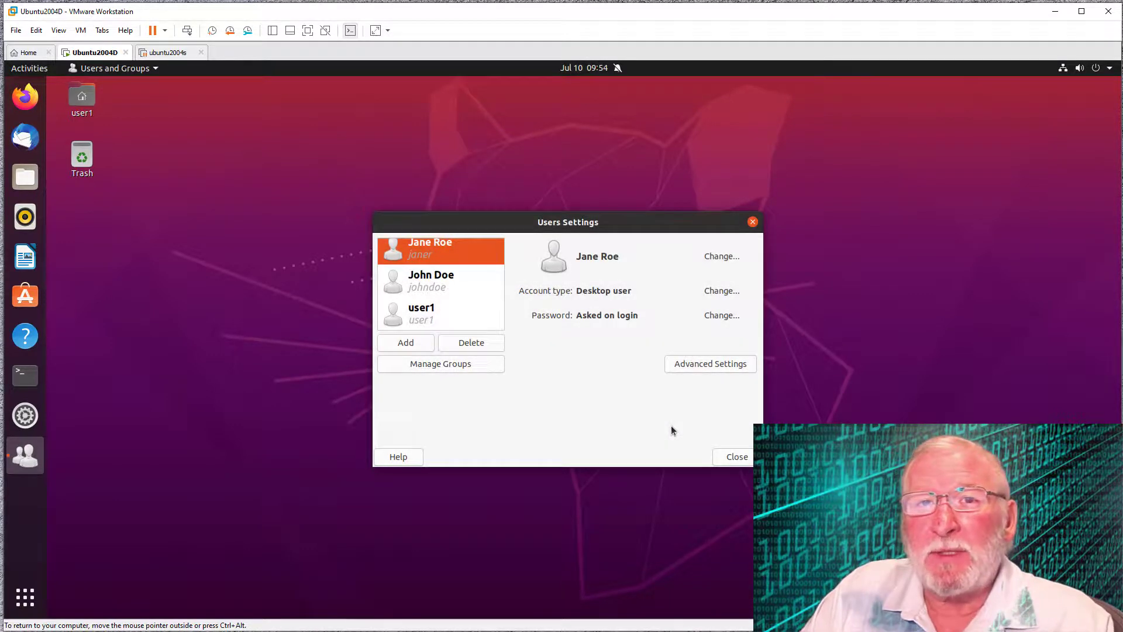